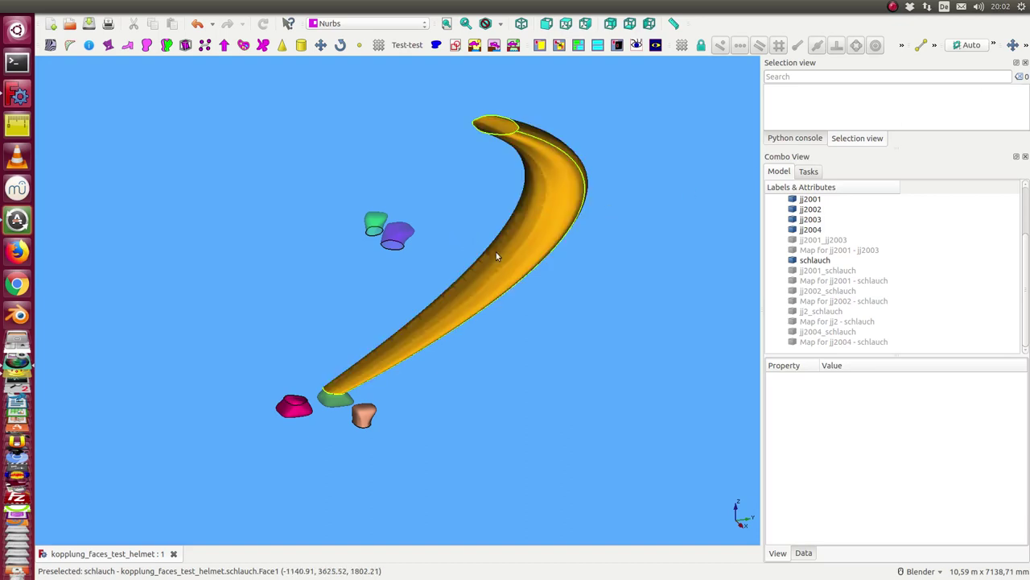
# - Orbit, pan and zoom the view onto the schlauch tube's lower docking end
pyautogui.moveTo(298, 492)
pyautogui.mouseDown(button='middle')
pyautogui.moveTo(276, 471)
pyautogui.moveTo(271, 398)
pyautogui.moveTo(352, 434)
pyautogui.mouseUp(button='middle')
pyautogui.scroll(3, 352, 433)
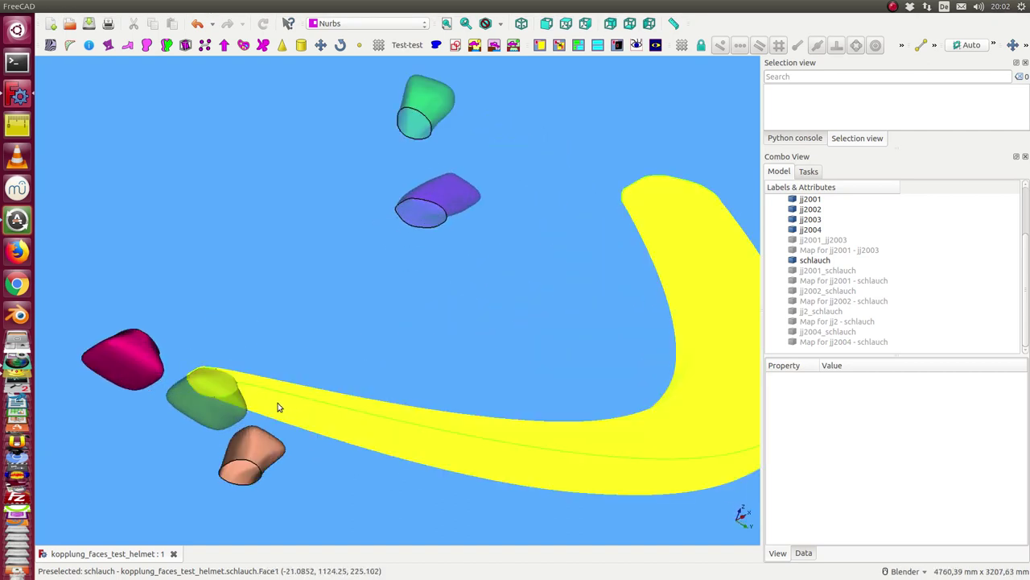
pyautogui.keyDown('shift'); pyautogui.moveTo(318, 469); pyautogui.dragTo(435, 407, button='middle'); pyautogui.keyUp('shift')
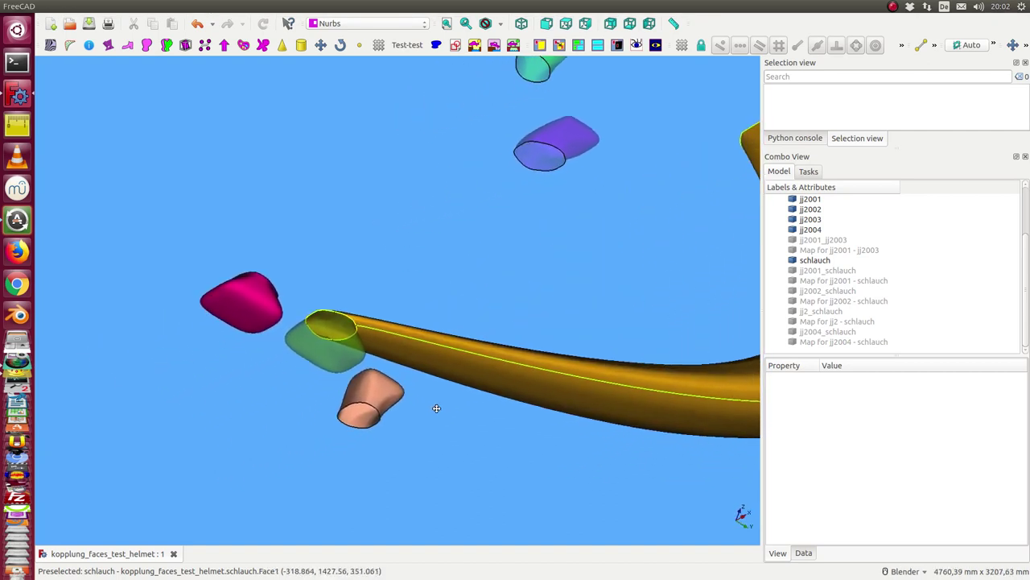
pyautogui.moveTo(429, 275)
pyautogui.mouseDown(button='middle')
pyautogui.moveTo(394, 325)
pyautogui.moveTo(309, 392)
pyautogui.mouseUp(button='middle')
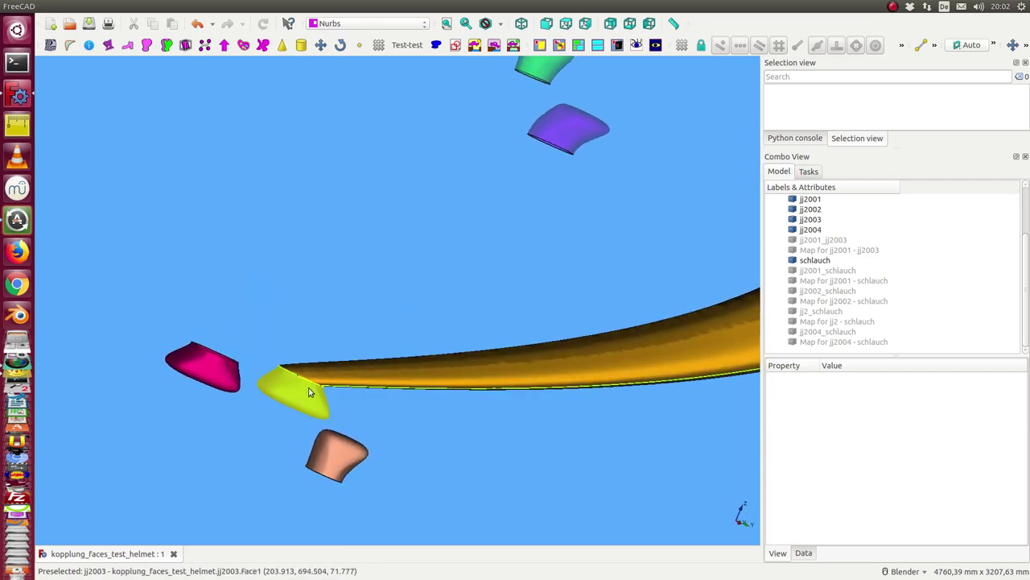
pyautogui.moveTo(207, 434)
pyautogui.mouseDown(button='middle')
pyautogui.moveTo(258, 375)
pyautogui.moveTo(400, 320)
pyautogui.moveTo(518, 244)
pyautogui.moveTo(322, 448)
pyautogui.moveTo(244, 459)
pyautogui.moveTo(233, 473)
pyautogui.moveTo(305, 358)
pyautogui.mouseUp(button='middle')
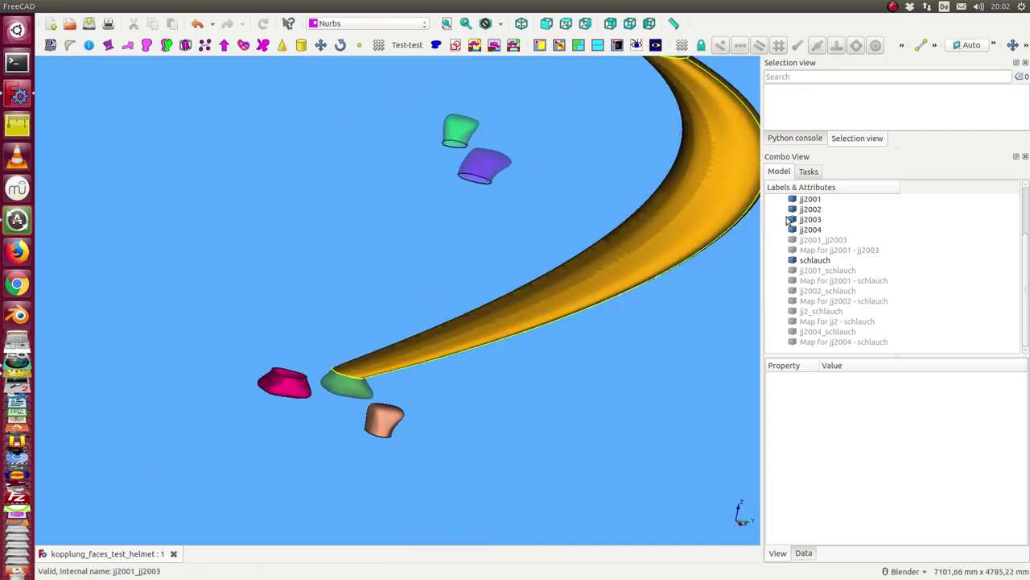
pyautogui.scroll(2, 830, 224)
# - Hide the pink jj2004 connector and centre the view on the tube end
pyautogui.click(813, 219)
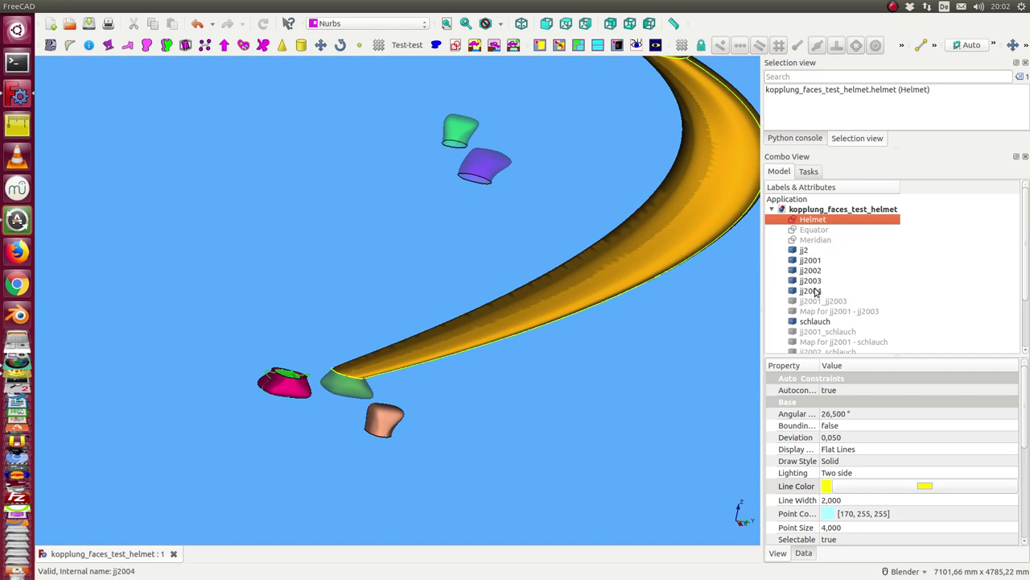
pyautogui.click(815, 292)
pyautogui.scroll(3, 472, 428)
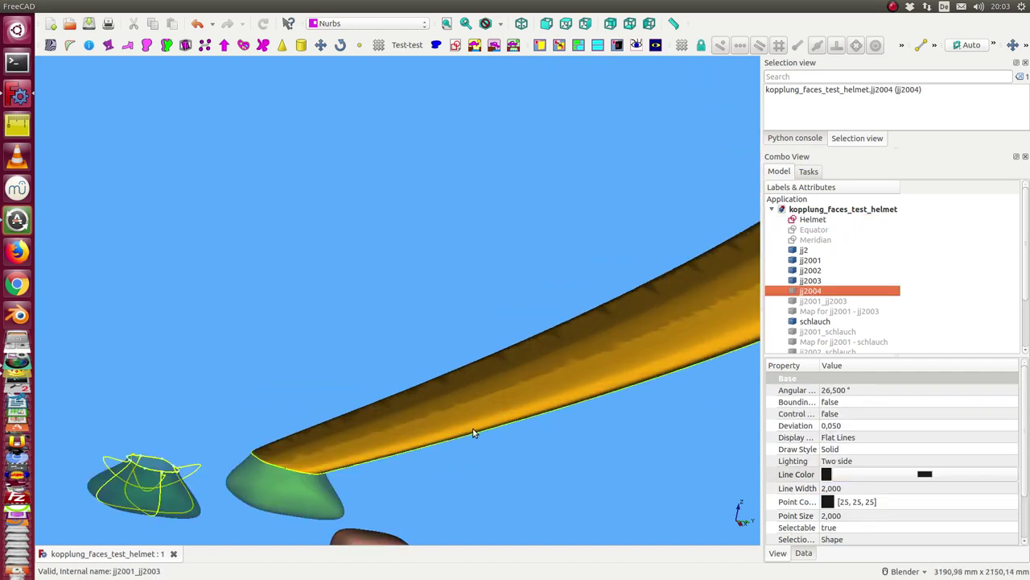
pyautogui.keyDown('shift'); pyautogui.moveTo(515, 449); pyautogui.dragTo(597, 221, button='middle'); pyautogui.keyUp('shift')
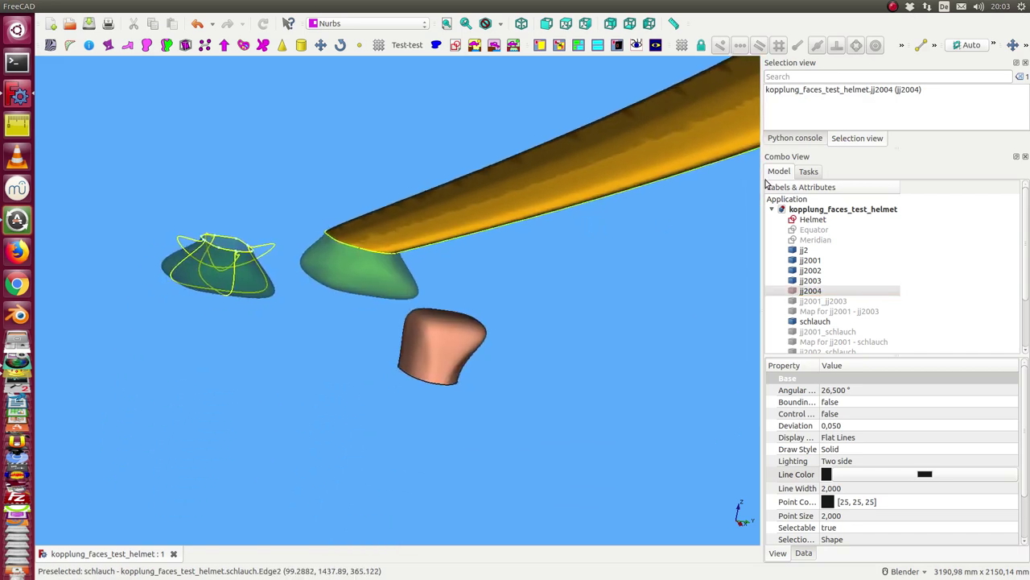
pyautogui.doubleClick(812, 219)
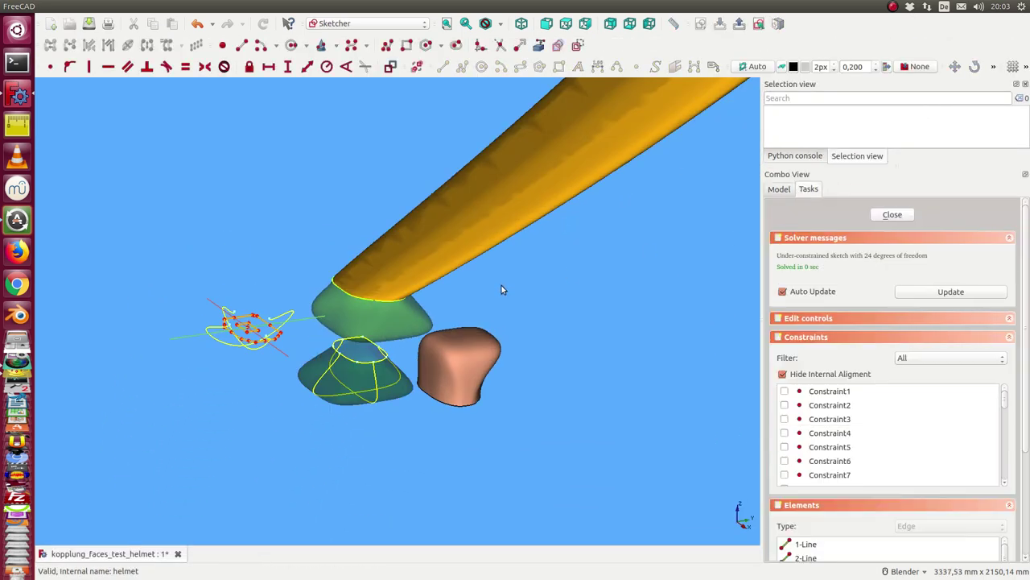
pyautogui.moveTo(499, 506); pyautogui.dragTo(515, 508)
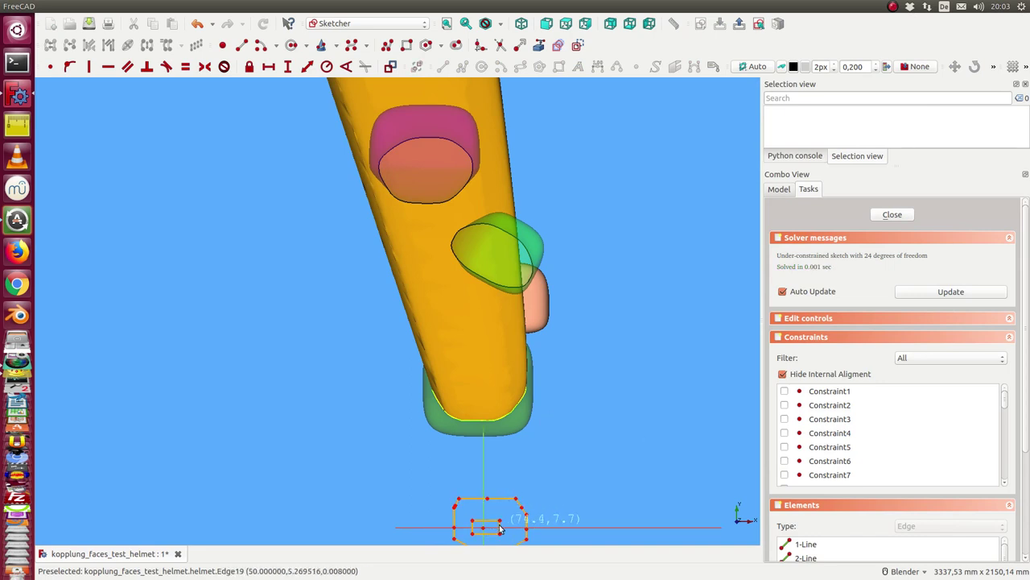
pyautogui.click(888, 216)
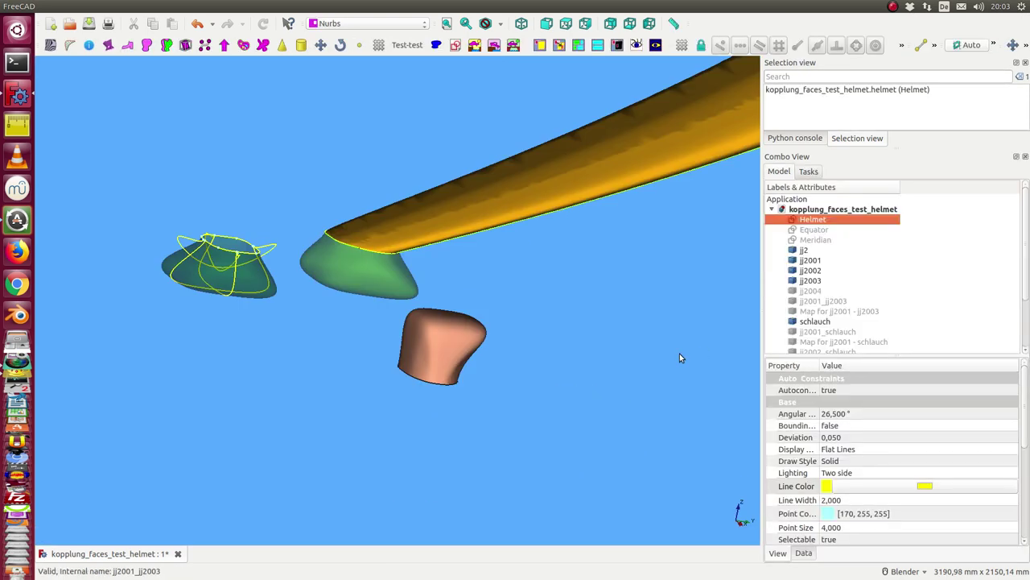
# - Convert the helmet face into the Bezier surface jj2005 with BSpline To Bezier Surface
pyautogui.click(217, 273)
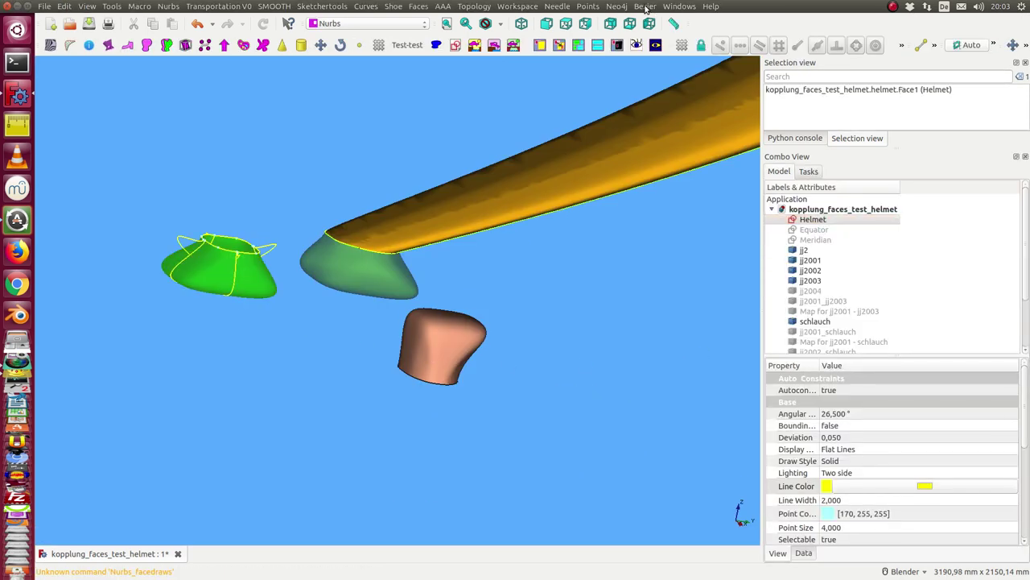
pyautogui.click(646, 8)
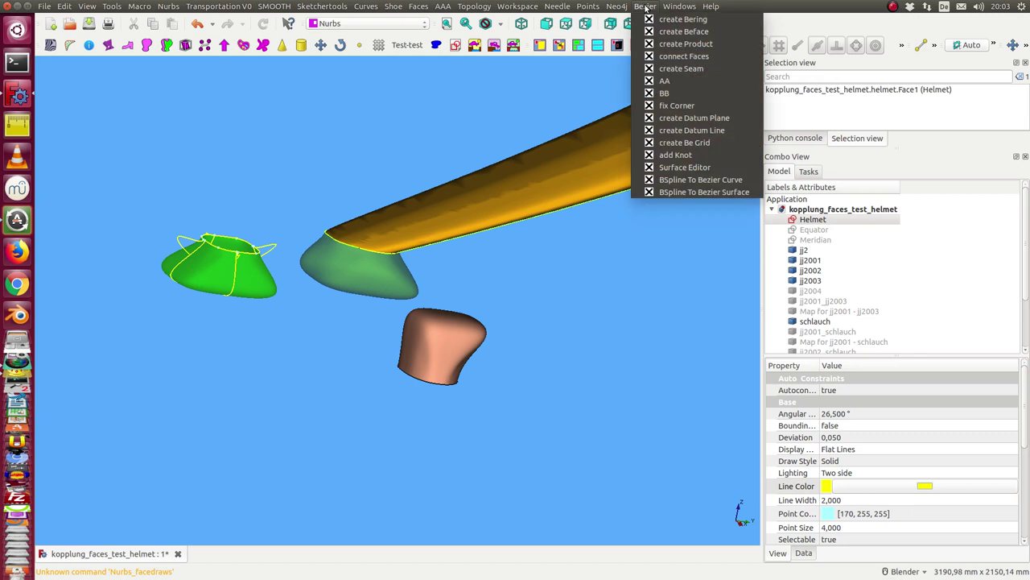
pyautogui.click(705, 192)
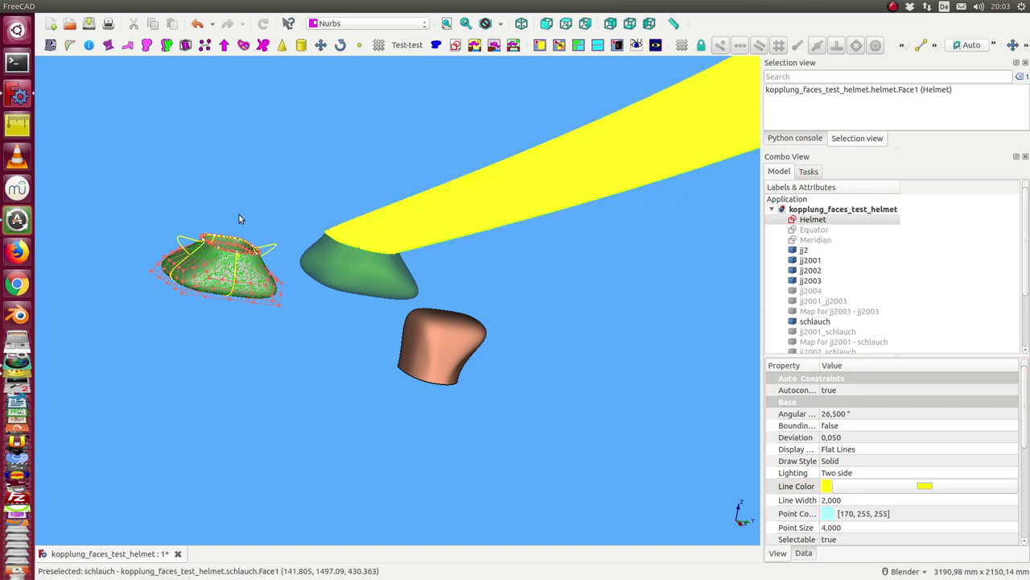
pyautogui.scroll(-3, 829, 306)
pyautogui.click(803, 342)
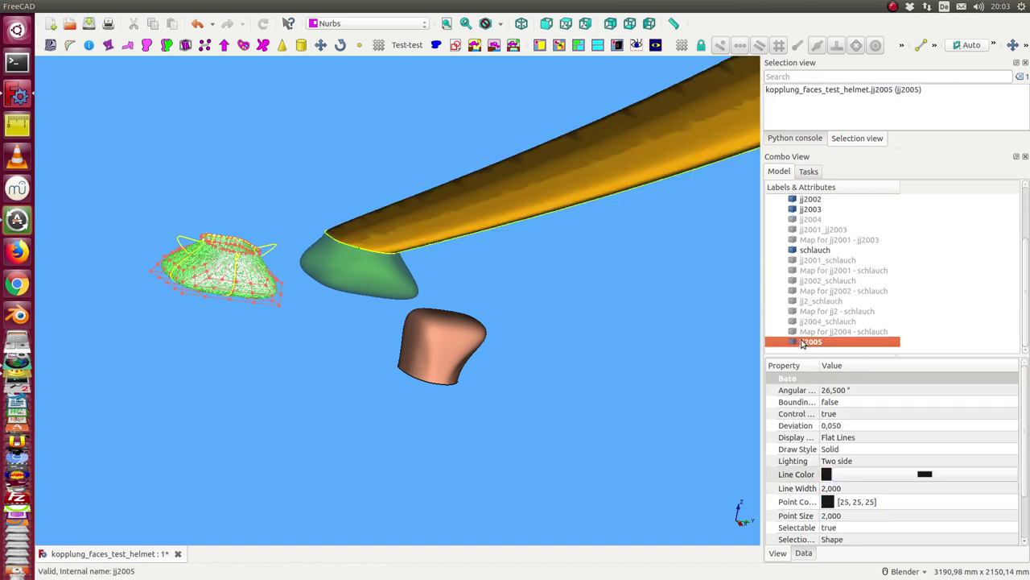
# - Hide the original Helmet object
pyautogui.click(587, 325)
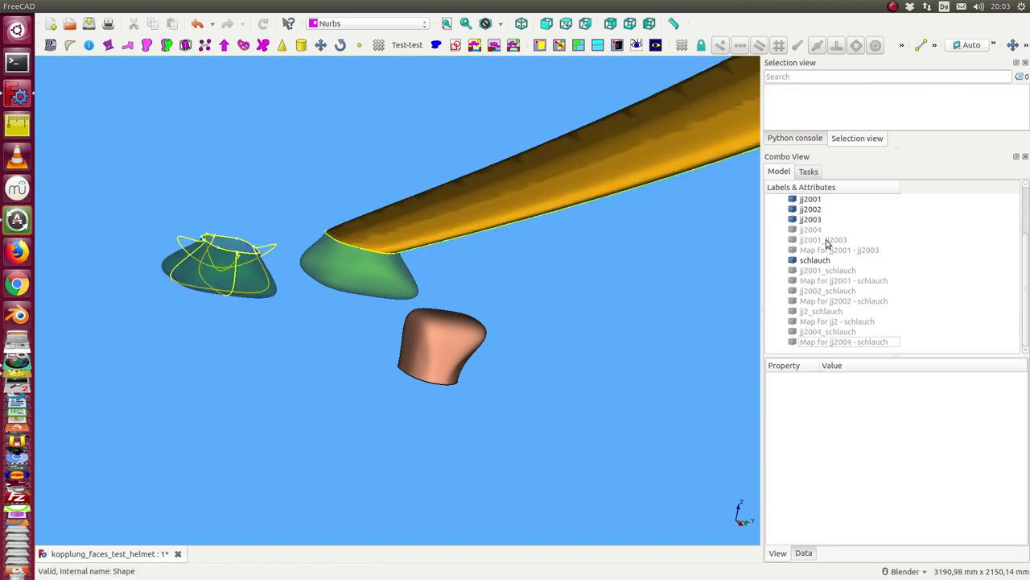
pyautogui.scroll(5, 826, 241)
pyautogui.click(813, 219)
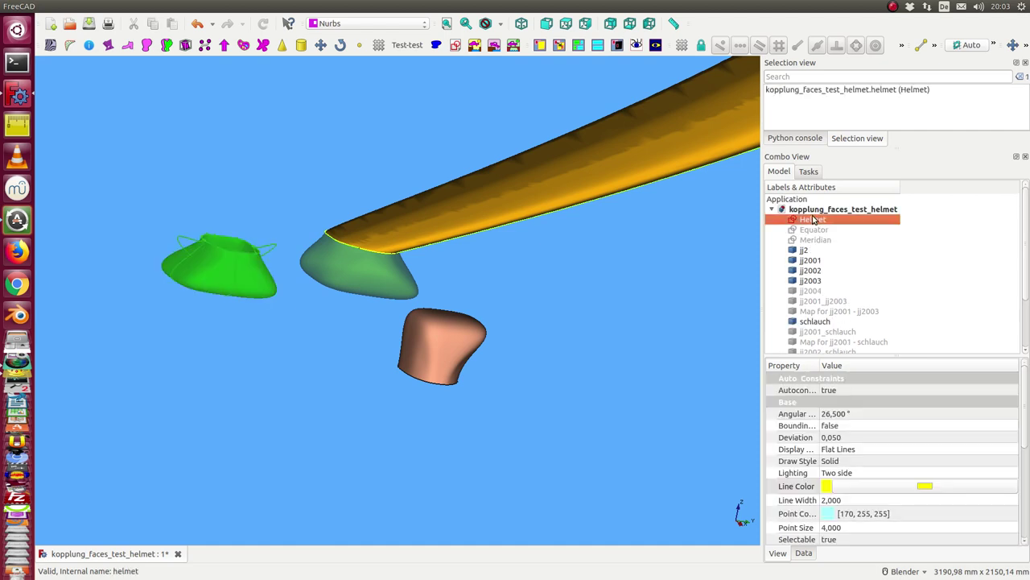
pyautogui.press('space')
# - Delete jj2001_jj2003, the schlauch docking surfaces and all their Map objects
pyautogui.scroll(-3, 576, 308)
pyautogui.scroll(-3, 567, 310)
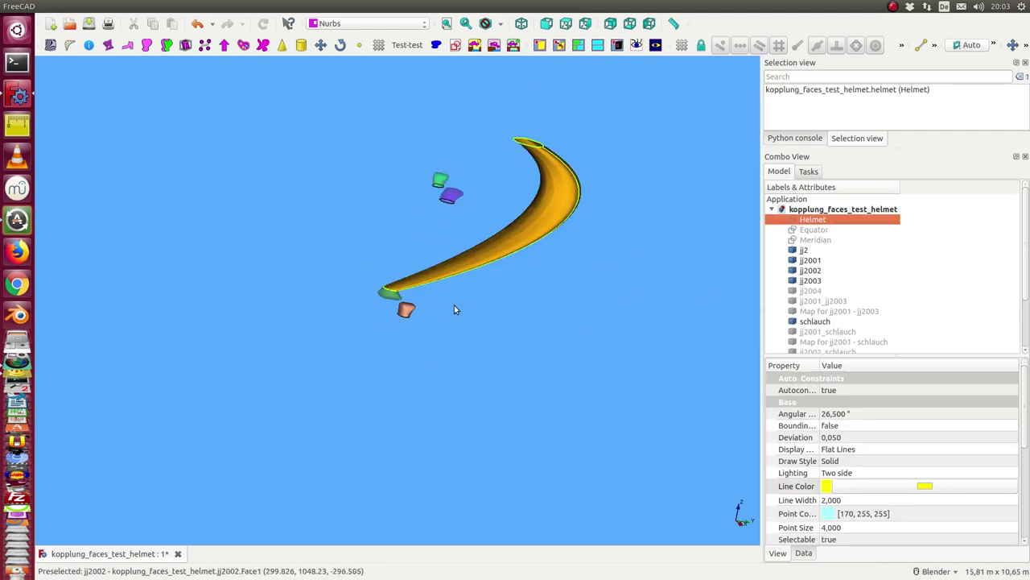
pyautogui.click(810, 291)
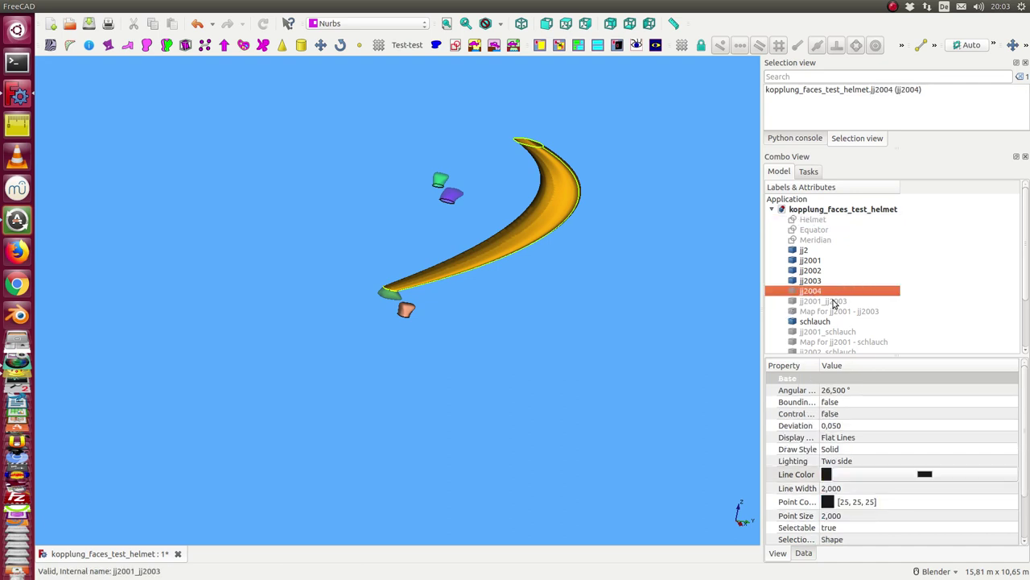
pyautogui.click(834, 301)
pyautogui.hotkey('shift', 'Down')
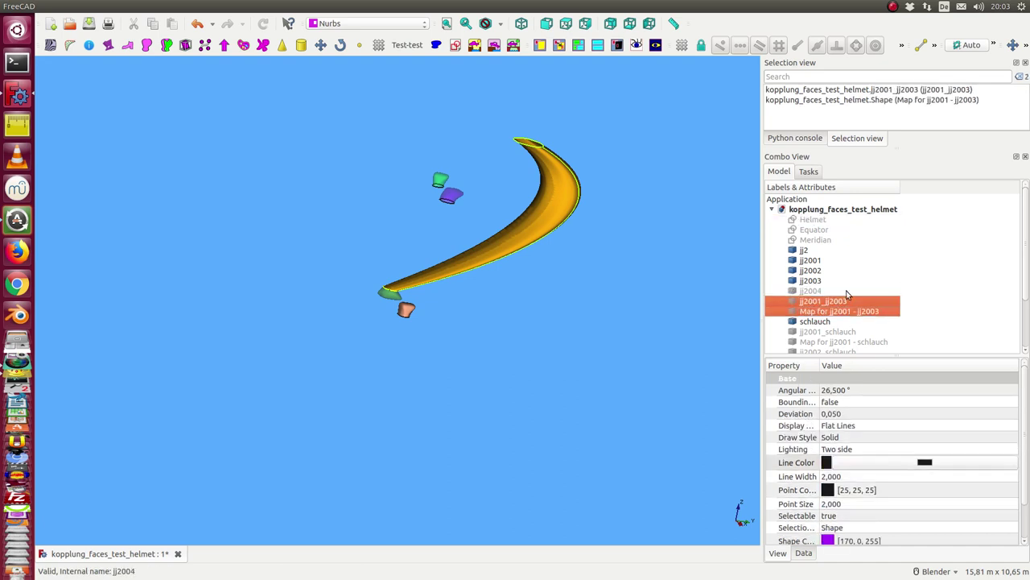
pyautogui.press('Down')
pyautogui.press('Down')
pyautogui.hotkey('shift', 'Down')
pyautogui.hotkey('shift', 'Down')
pyautogui.hotkey('shift', 'Down')
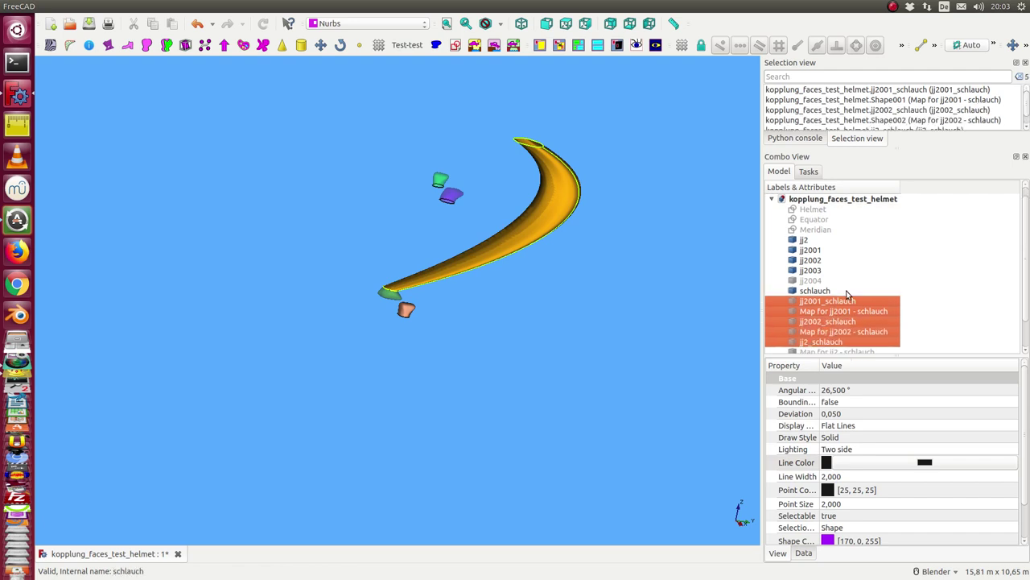
pyautogui.hotkey('shift', 'Down')
pyautogui.hotkey('shift', 'Down')
pyautogui.hotkey('shift', 'Down')
pyautogui.press('Delete')
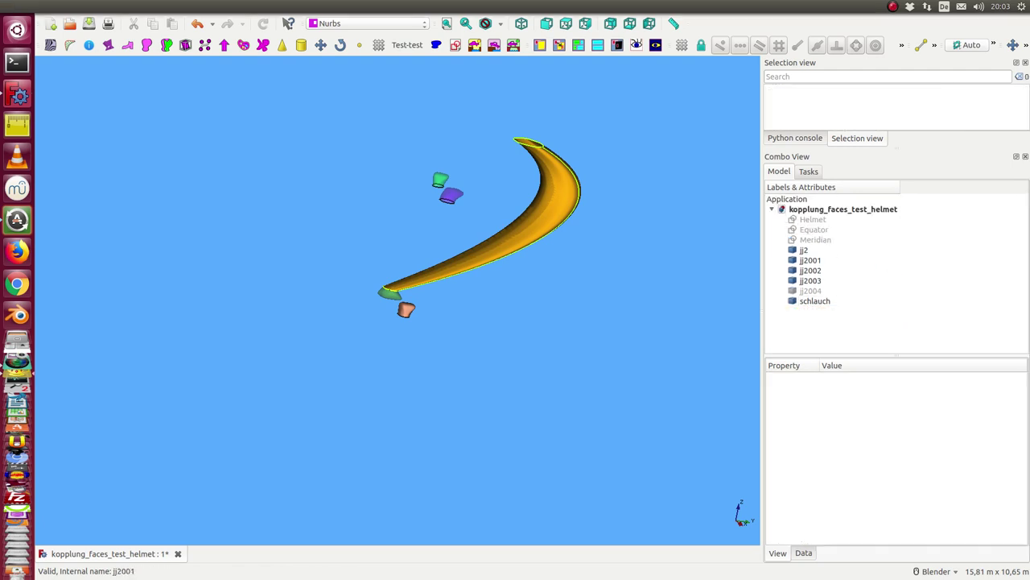
# - Re-run docking(ziel,traeger,zb,tb,offset=0) in the Python console for each connector target
pyautogui.click(805, 139)
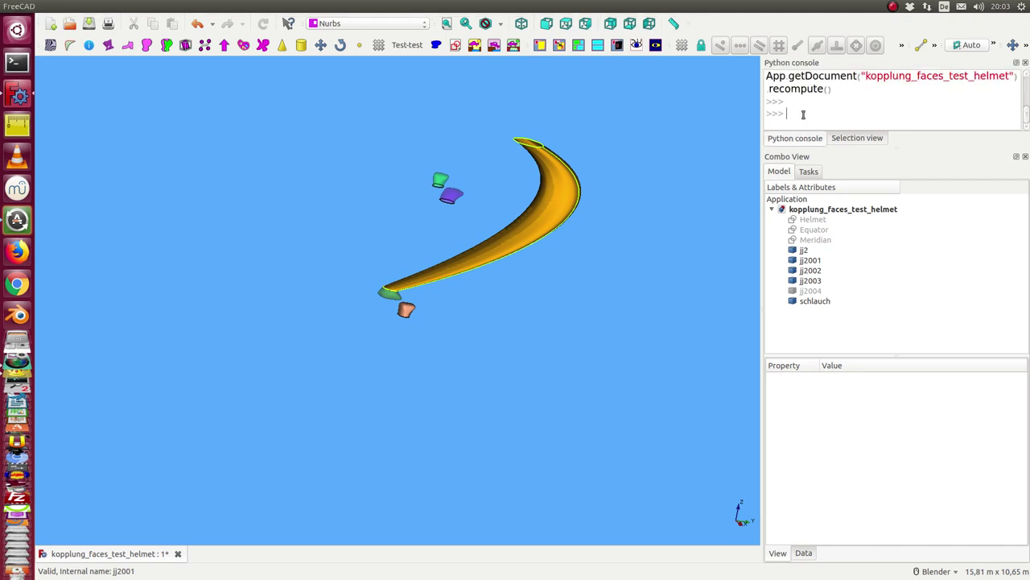
pyautogui.press('Up')
pyautogui.press('Return')
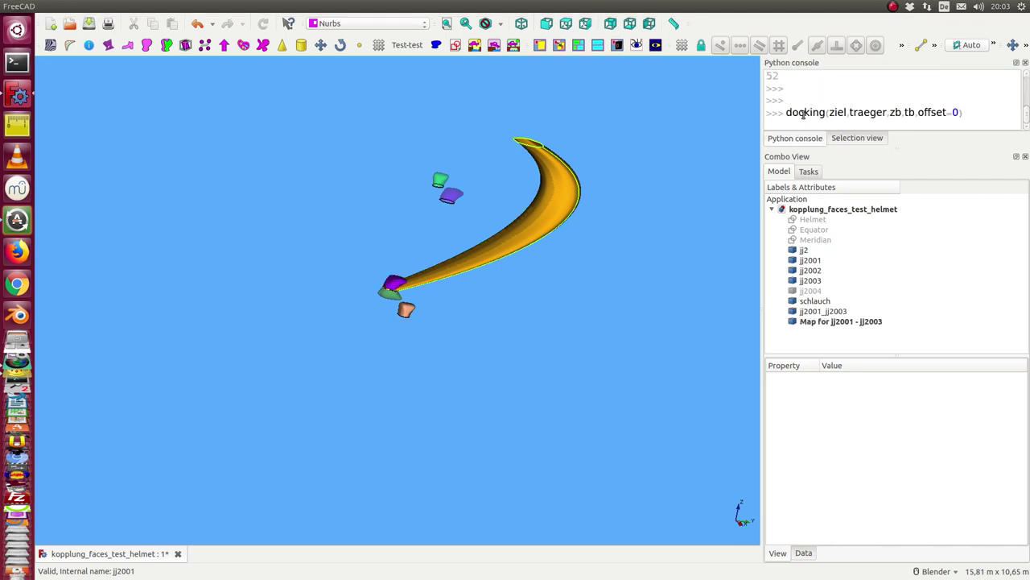
pyautogui.press('Return')
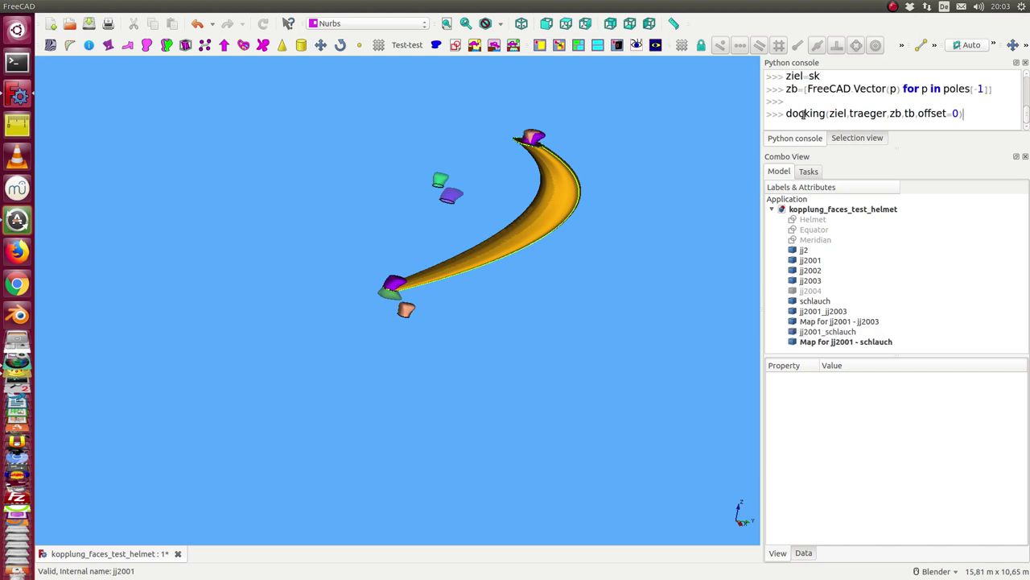
pyautogui.press('Return')
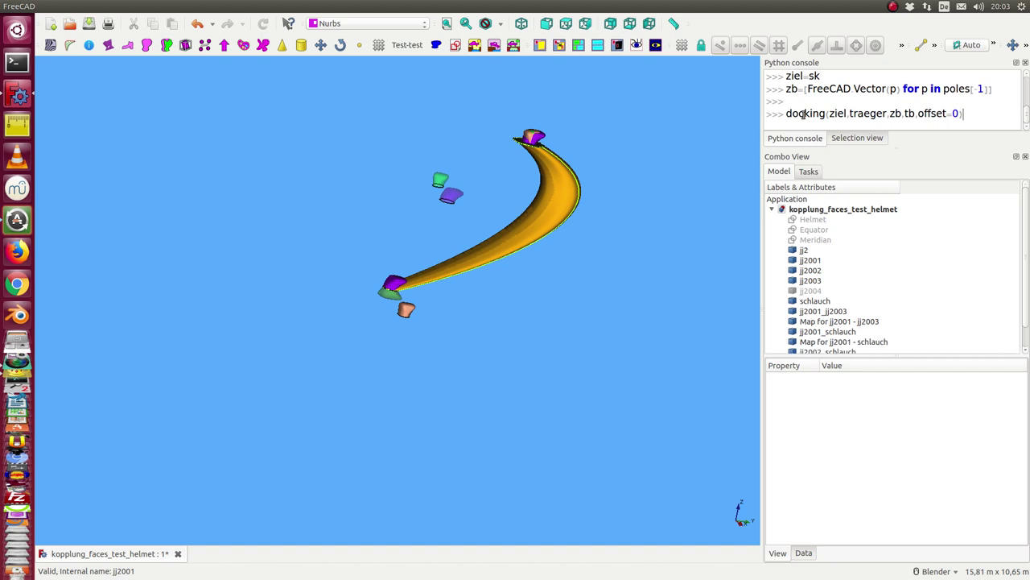
pyautogui.press('Return')
pyautogui.press('Return')
pyautogui.press('Return')
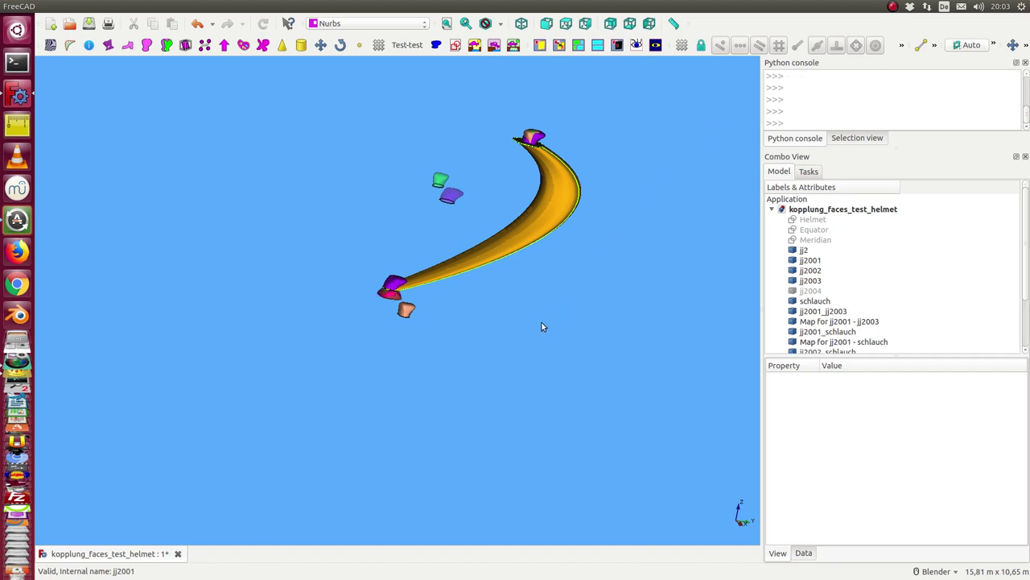
# - Inspect the tube's upper docked end, then select Map for jj2001 - jj2003 through Map for jj2004 - schlauch
pyautogui.scroll(3, 491, 359)
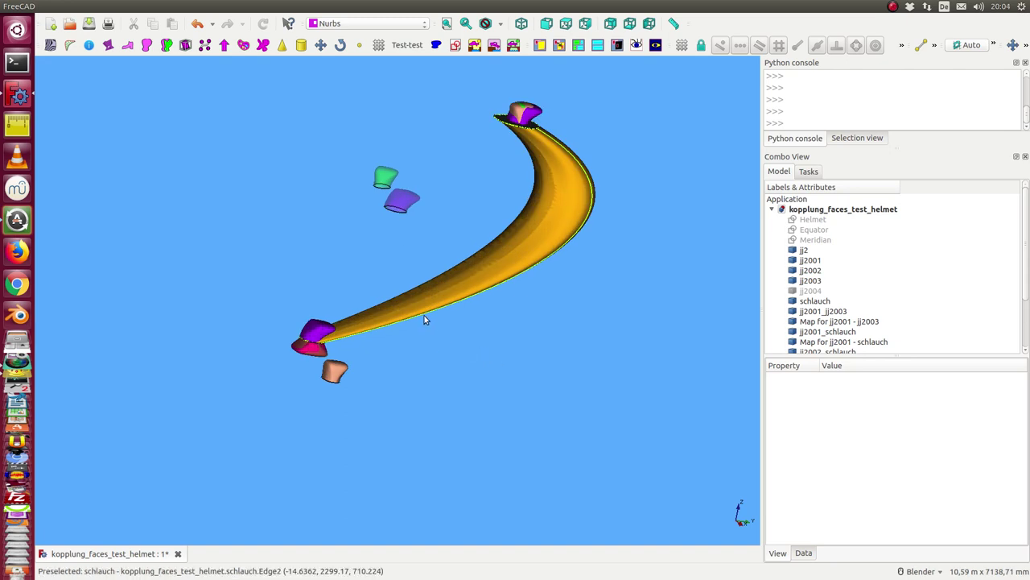
pyautogui.moveTo(190, 306)
pyautogui.mouseDown(button='middle')
pyautogui.moveTo(278, 274)
pyautogui.moveTo(241, 322)
pyautogui.mouseUp(button='middle')
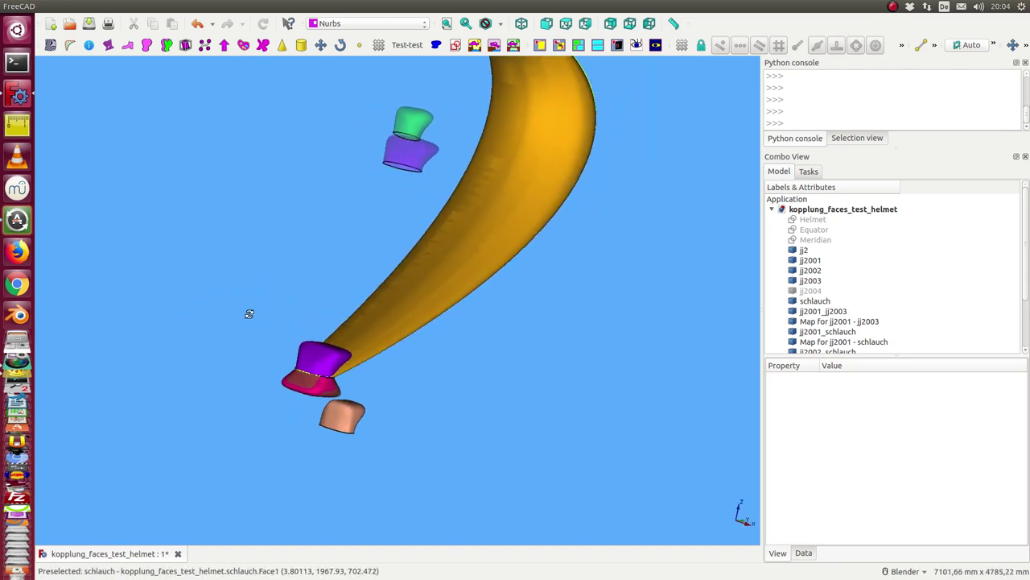
pyautogui.moveTo(518, 298)
pyautogui.mouseDown(button='middle')
pyautogui.moveTo(448, 242)
pyautogui.moveTo(454, 383)
pyautogui.moveTo(474, 370)
pyautogui.mouseUp(button='middle')
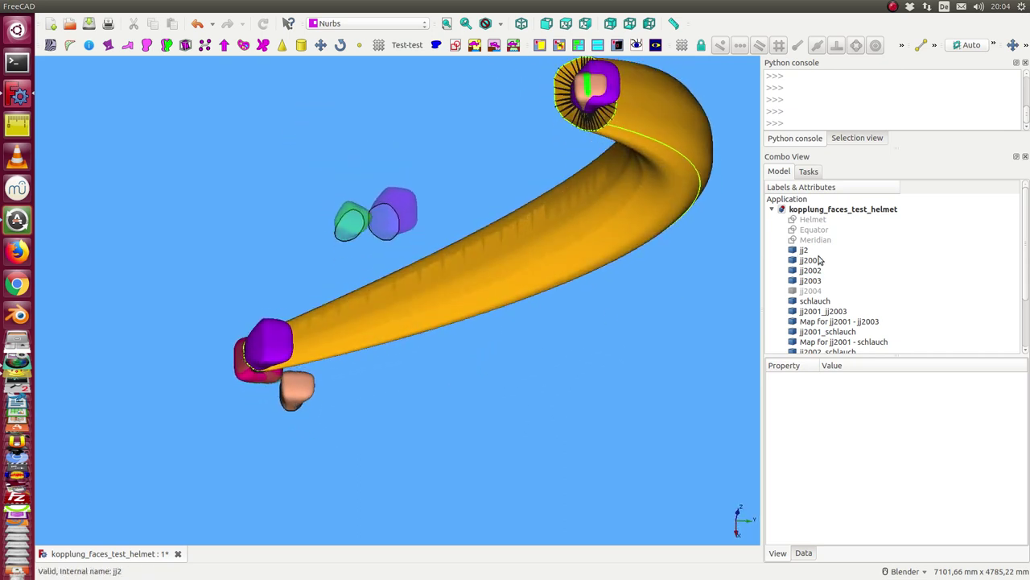
pyautogui.click(823, 321)
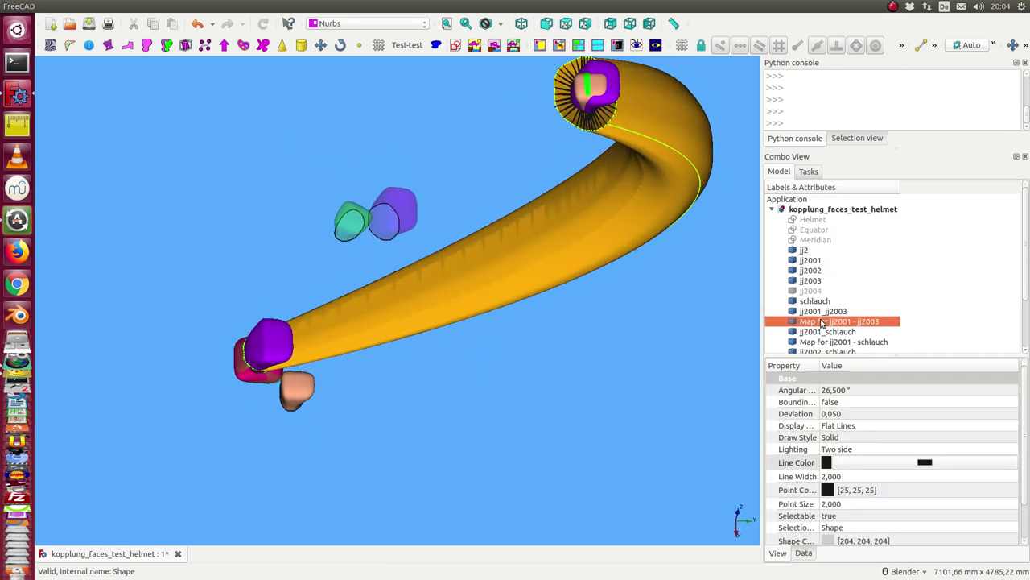
pyautogui.hotkey('shift', 'Down')
pyautogui.hotkey('shift', 'Down')
pyautogui.hotkey('shift', 'Down')
pyautogui.hotkey('shift', 'Down')
pyautogui.hotkey('shift', 'Down')
pyautogui.hotkey('shift', 'Down')
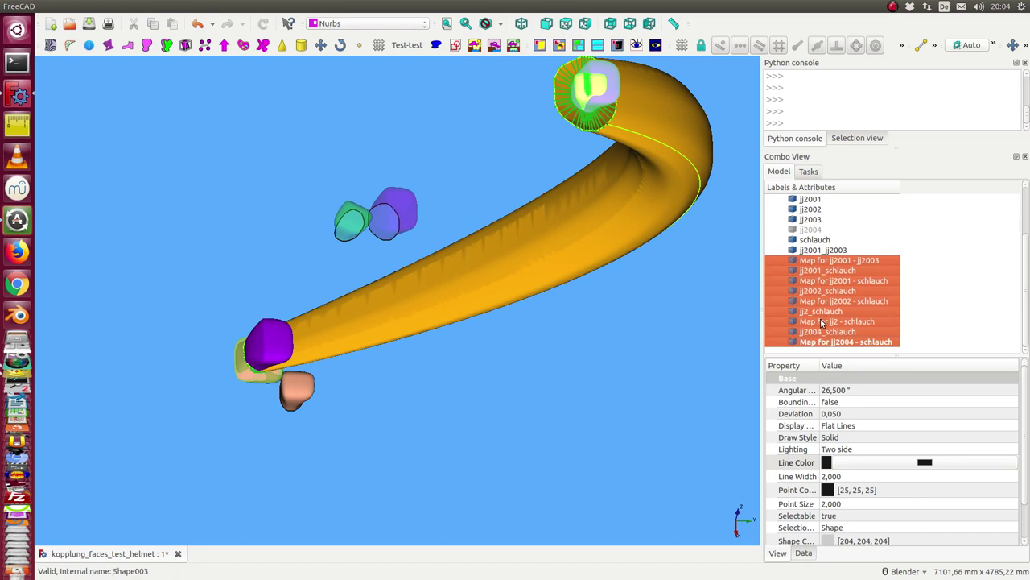
# - Hide the selected generated surfaces and the schlauch tube, then zoom onto the connectors
pyautogui.press('space')
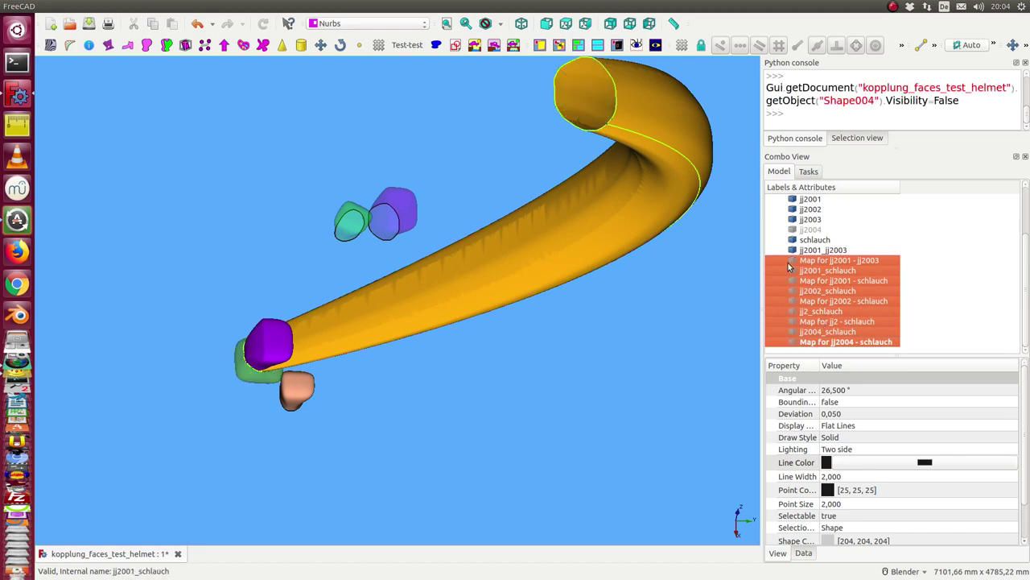
pyautogui.click(802, 239)
pyautogui.press('space')
pyautogui.moveTo(435, 431)
pyautogui.mouseDown(button='middle')
pyautogui.moveTo(384, 327)
pyautogui.moveTo(662, 198)
pyautogui.mouseUp(button='middle')
pyautogui.scroll(3, 396, 325)
pyautogui.scroll(3, 403, 336)
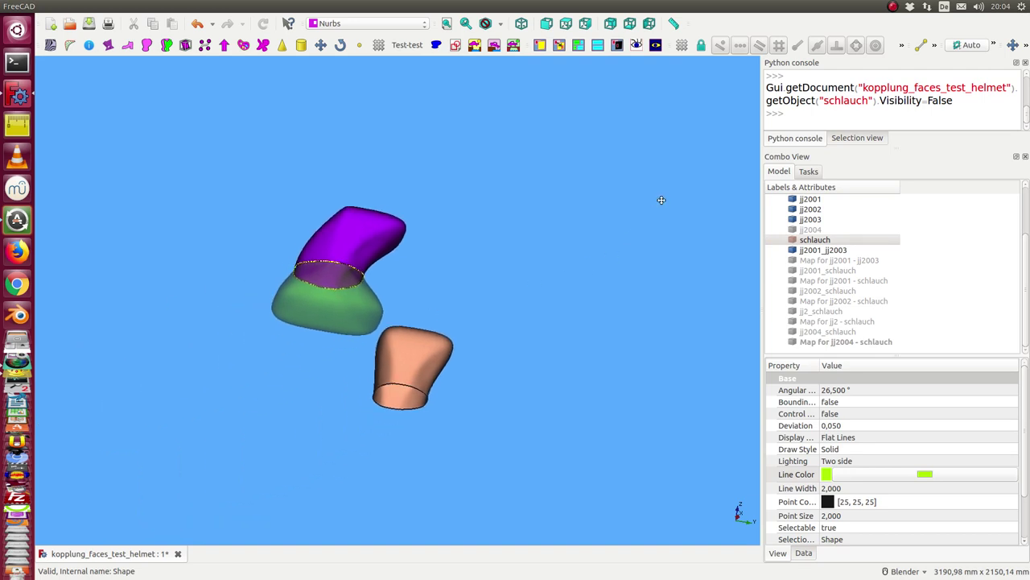
pyautogui.moveTo(499, 202)
pyautogui.mouseDown(button='middle')
pyautogui.moveTo(475, 257)
pyautogui.moveTo(600, 203)
pyautogui.moveTo(724, 202)
pyautogui.moveTo(630, 231)
pyautogui.moveTo(460, 230)
pyautogui.mouseUp(button='middle')
pyautogui.scroll(3, 457, 233)
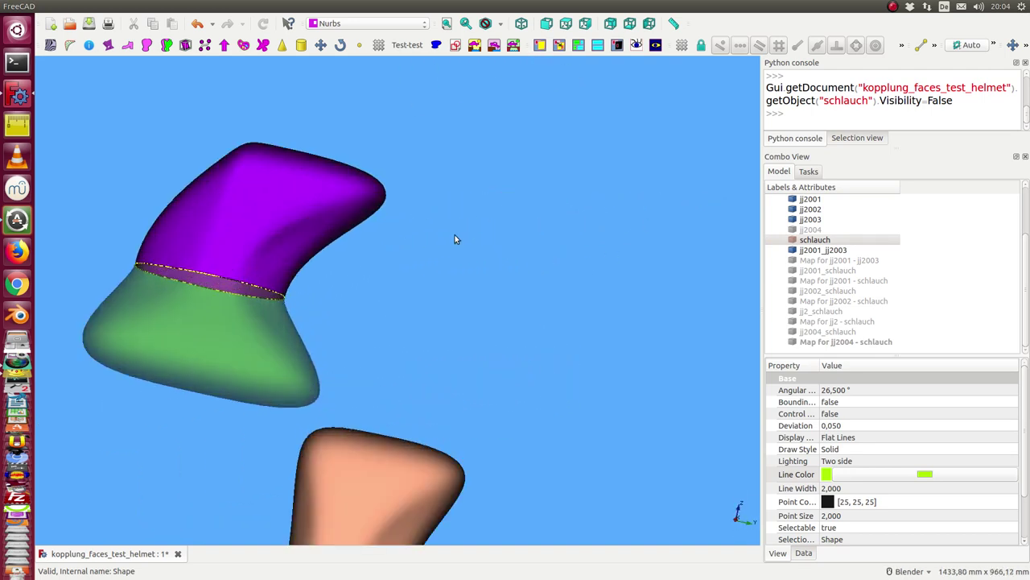
# - Toggle jj2001 and jj2003 visibility to check the jj2001–jj2003 joint
pyautogui.click(804, 243)
pyautogui.click(812, 253)
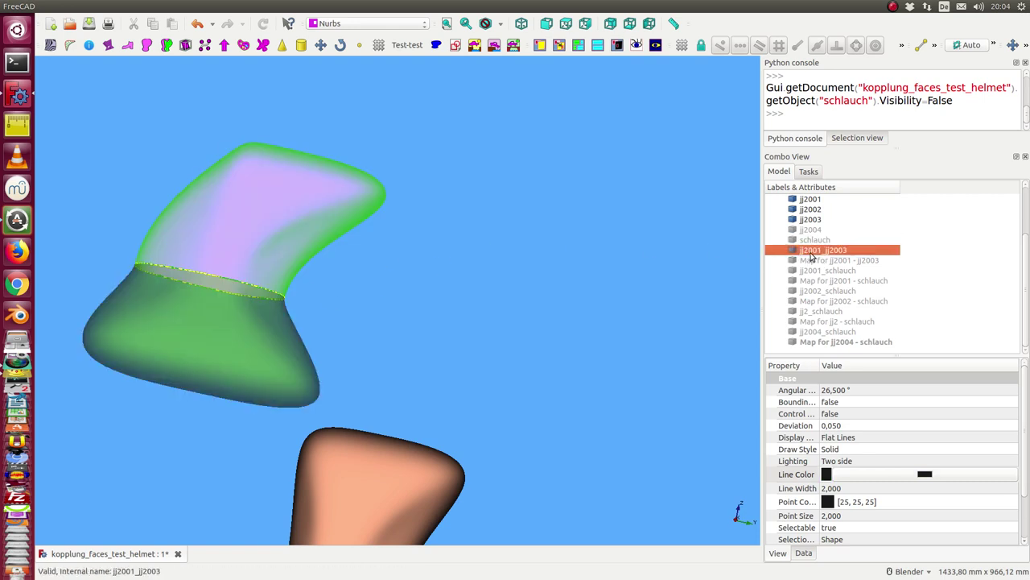
pyautogui.scroll(-3, 679, 251)
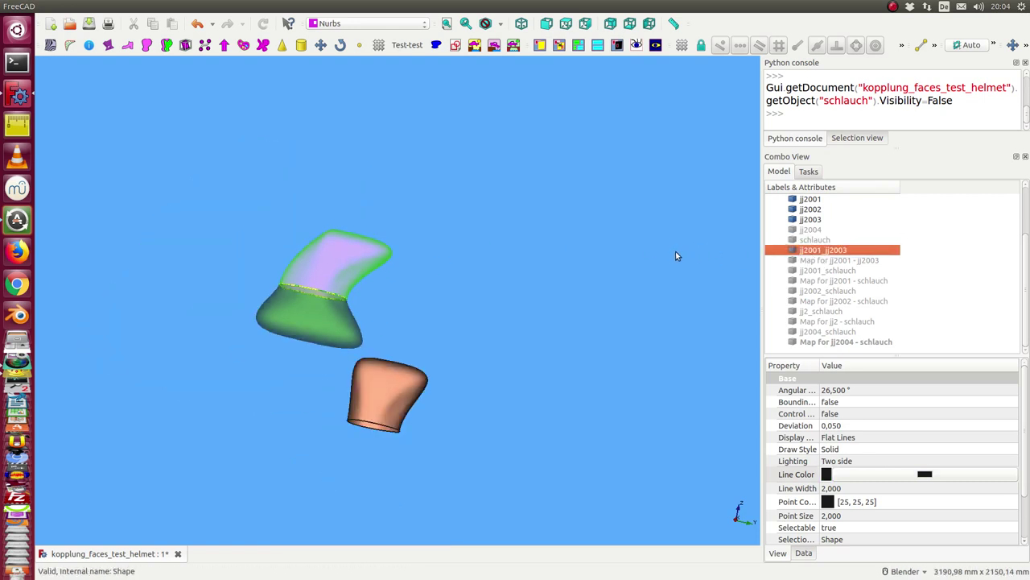
pyautogui.click(809, 200)
pyautogui.scroll(-5, 651, 233)
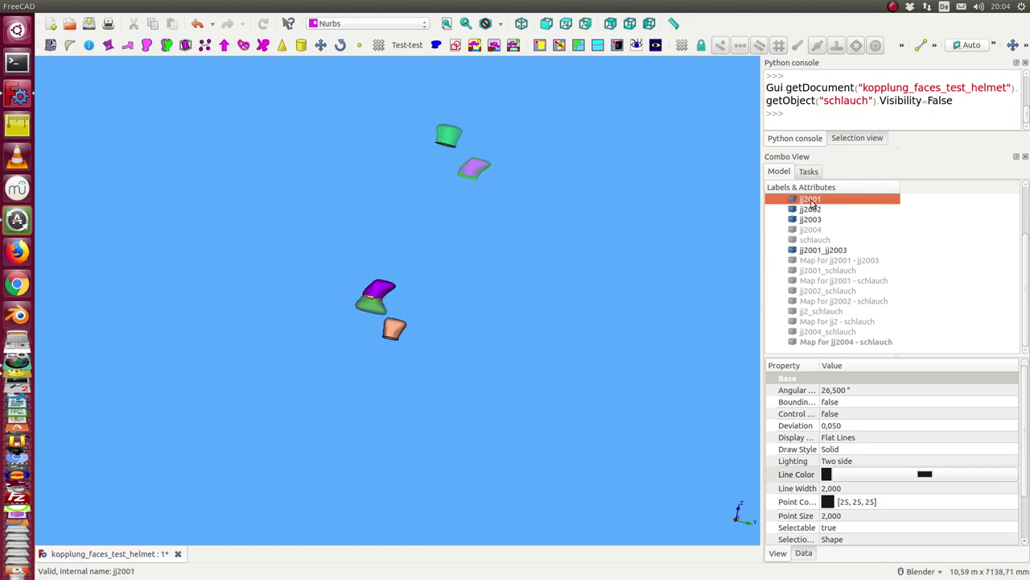
pyautogui.press('space')
pyautogui.press('space')
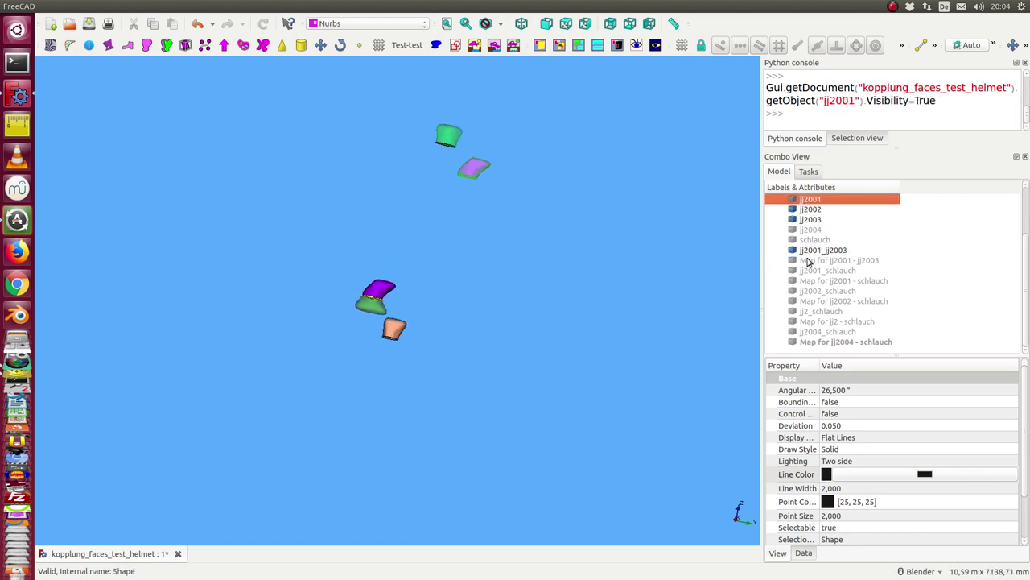
pyautogui.click(807, 220)
pyautogui.press('space')
pyautogui.press('space')
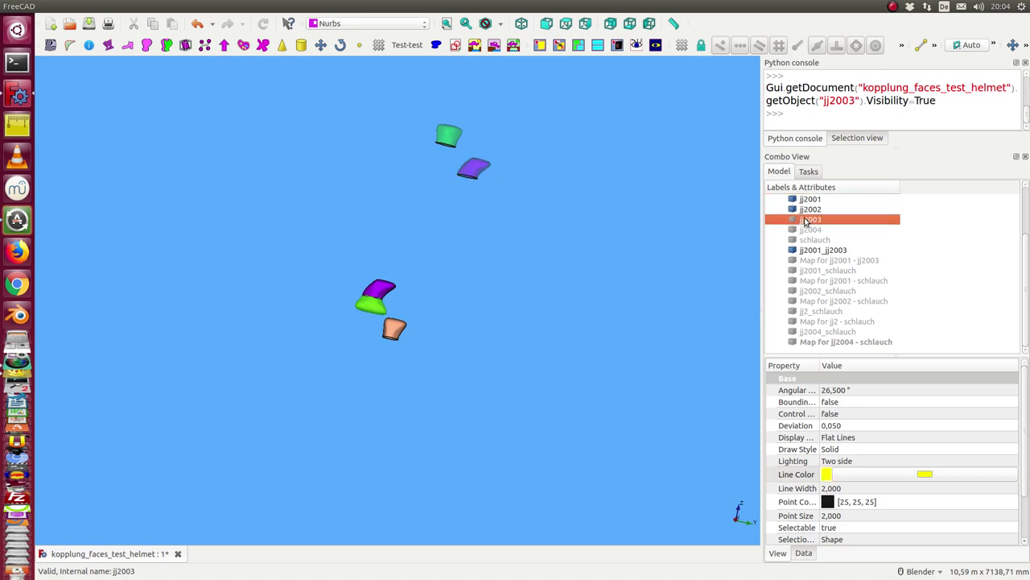
pyautogui.press('space')
pyautogui.press('space')
# - Hide the jj2001_jj2003 connecting surface
pyautogui.scroll(2, 593, 252)
pyautogui.scroll(3, 593, 252)
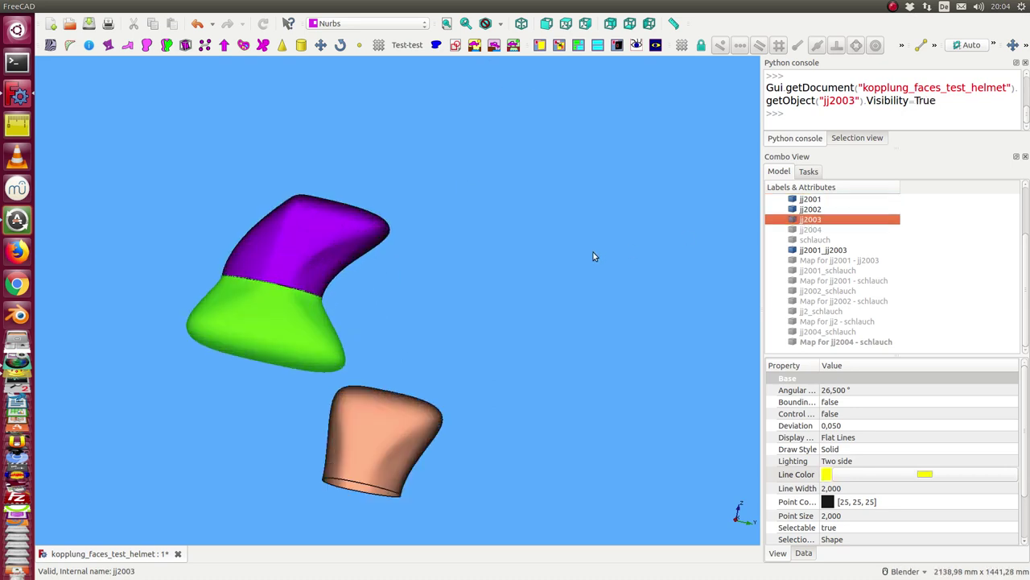
pyautogui.scroll(-1, 593, 252)
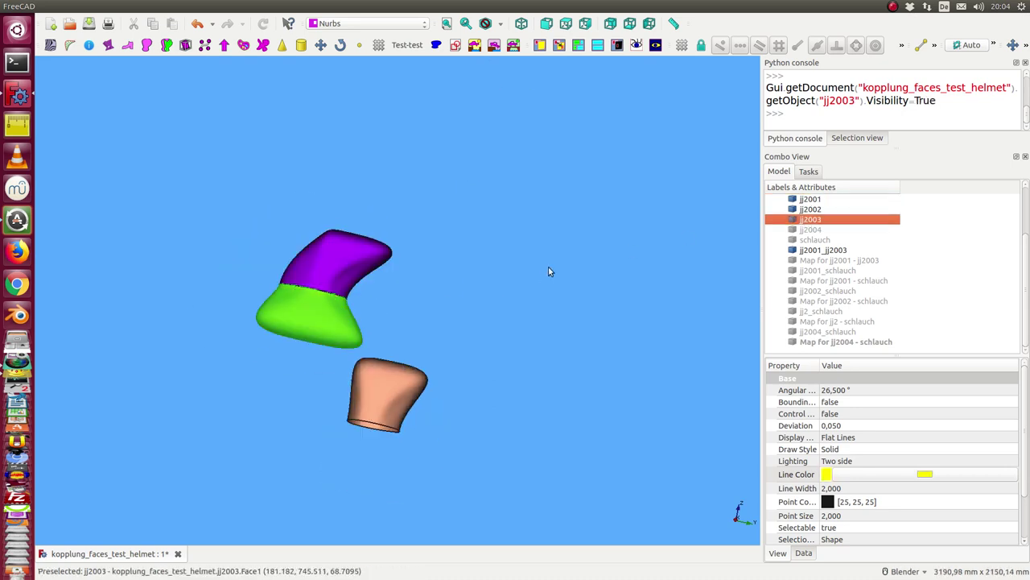
pyautogui.scroll(-4, 553, 249)
pyautogui.click(821, 250)
pyautogui.press('space')
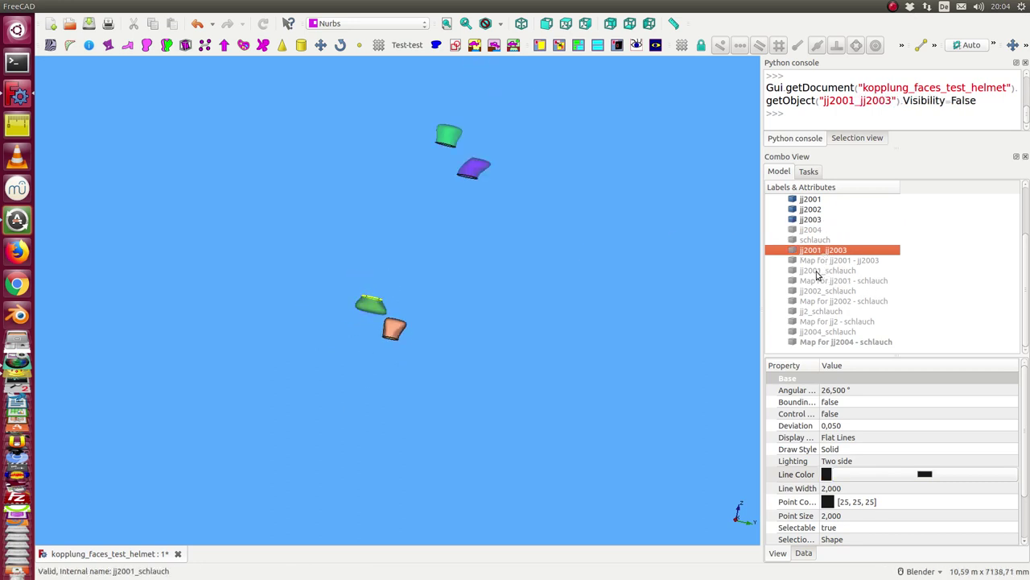
# - Show the jj2001_schlauch docking surface and the schlauch tube again
pyautogui.click(818, 272)
pyautogui.press('space')
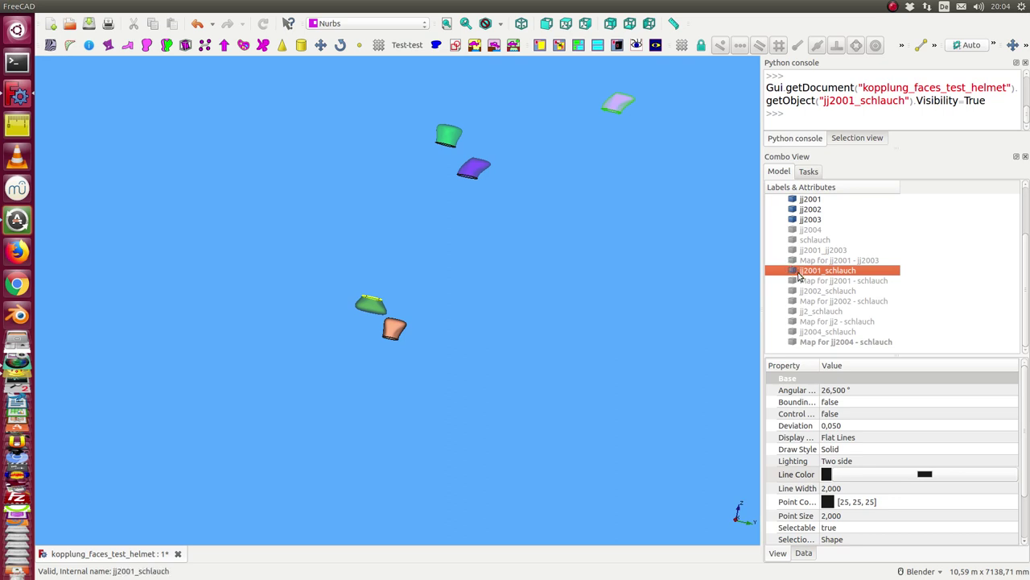
pyautogui.click(809, 200)
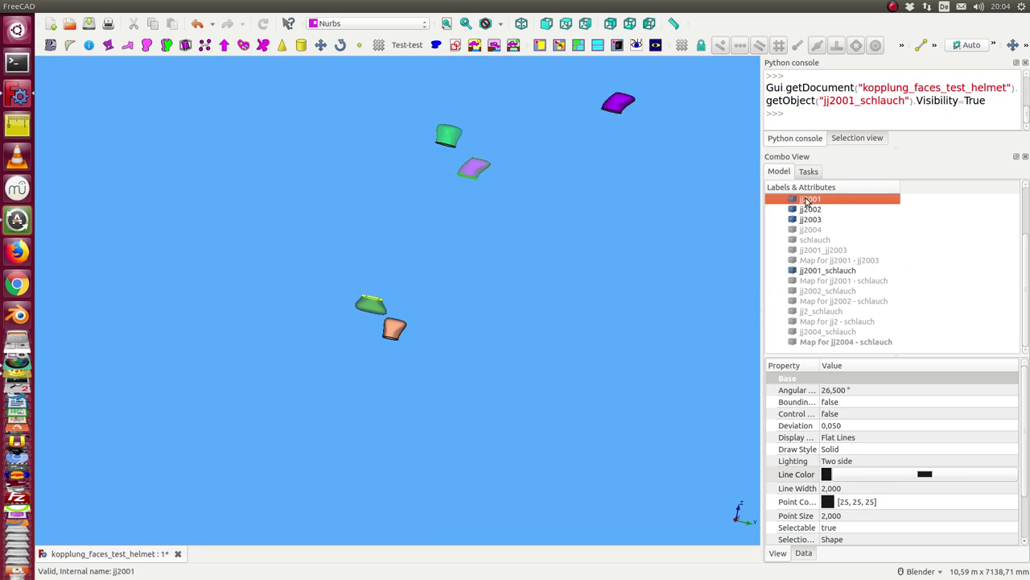
pyautogui.press('space')
pyautogui.press('space')
pyautogui.click(819, 241)
pyautogui.press('space')
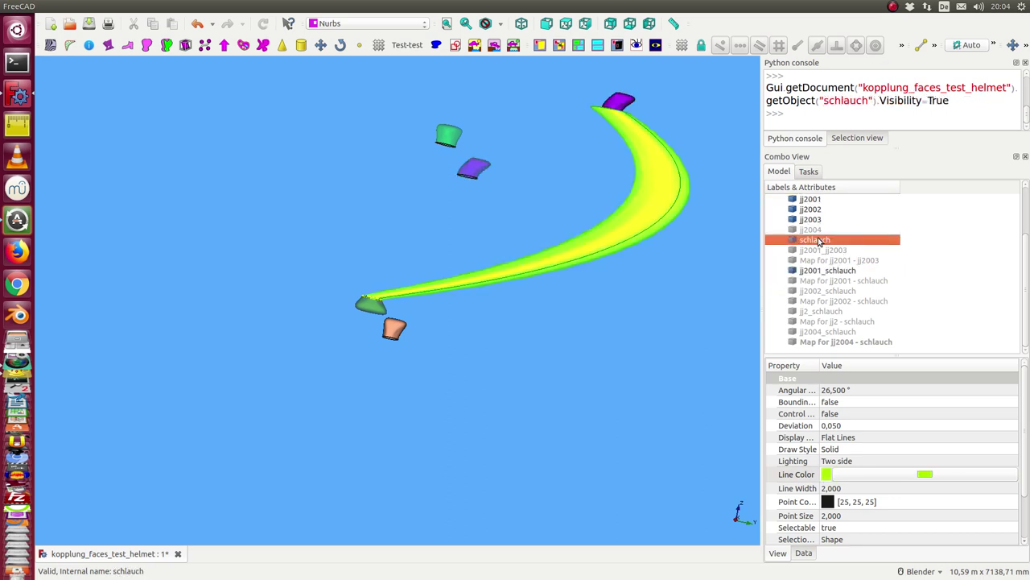
# - Orbit around the hose's curved end wrapped around the purple connector
pyautogui.moveTo(720, 292)
pyautogui.mouseDown(button='middle')
pyautogui.moveTo(603, 421)
pyautogui.moveTo(757, 264)
pyautogui.moveTo(643, 223)
pyautogui.moveTo(596, 287)
pyautogui.mouseUp(button='middle')
pyautogui.scroll(4, 599, 290)
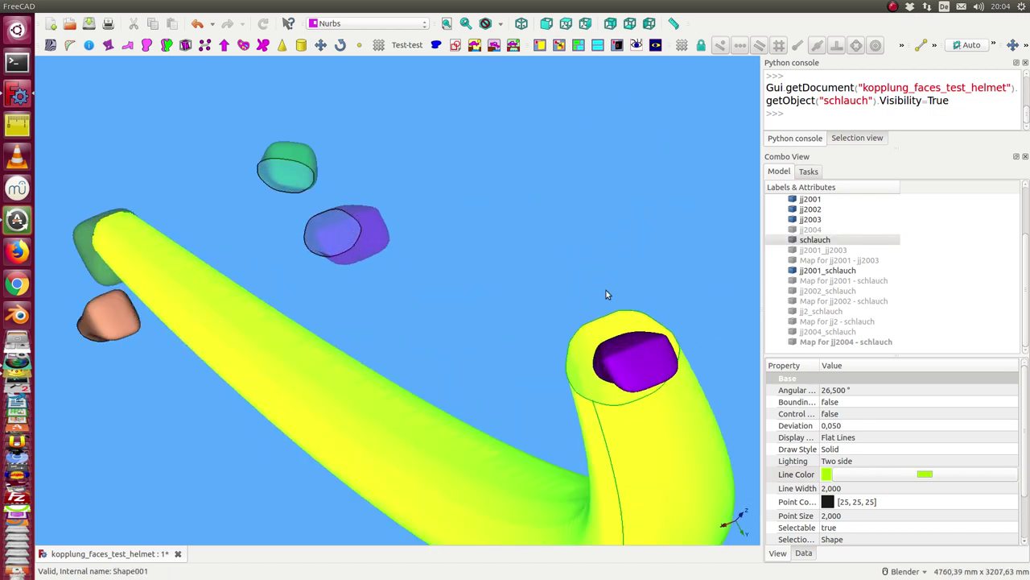
pyautogui.click(515, 285)
pyautogui.moveTo(516, 292)
pyautogui.mouseDown(button='middle')
pyautogui.moveTo(456, 223)
pyautogui.moveTo(653, 216)
pyautogui.moveTo(627, 194)
pyautogui.mouseUp(button='middle')
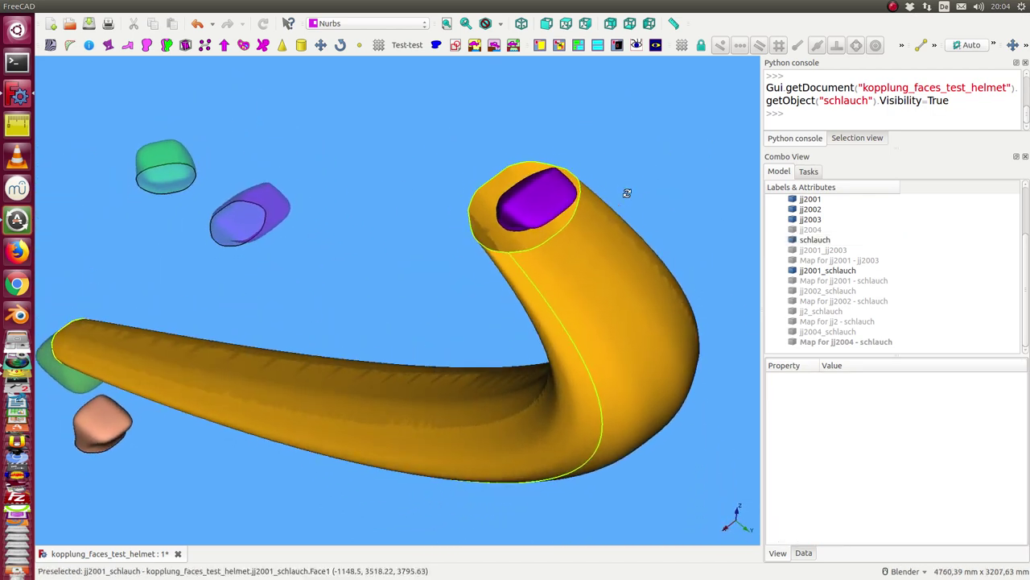
pyautogui.moveTo(425, 223); pyautogui.dragTo(460, 221, button='middle')
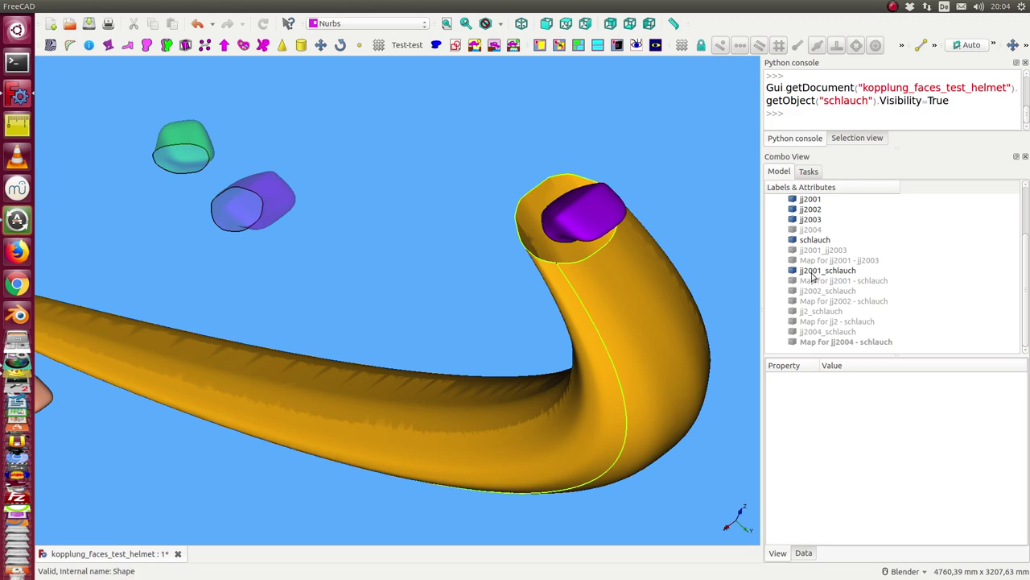
# - Preview Map for jj2001 - schlauch at the curved end and hide the jj2001_schlauch piece
pyautogui.click(814, 282)
pyautogui.press('space')
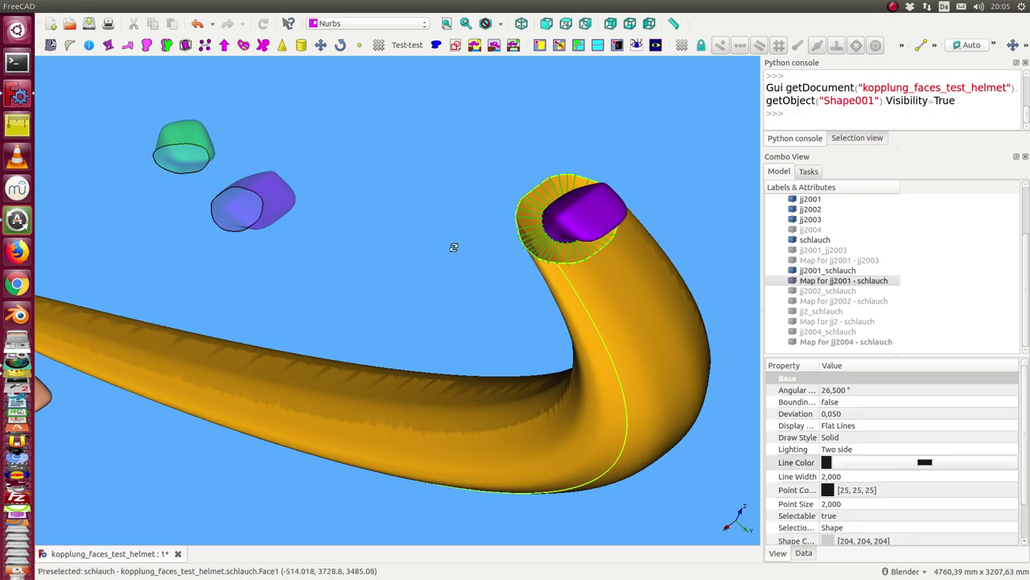
pyautogui.moveTo(453, 247)
pyautogui.mouseDown(button='middle')
pyautogui.moveTo(523, 246)
pyautogui.moveTo(510, 253)
pyautogui.moveTo(458, 193)
pyautogui.moveTo(391, 196)
pyautogui.moveTo(484, 262)
pyautogui.moveTo(555, 239)
pyautogui.moveTo(443, 249)
pyautogui.moveTo(480, 239)
pyautogui.mouseUp(button='middle')
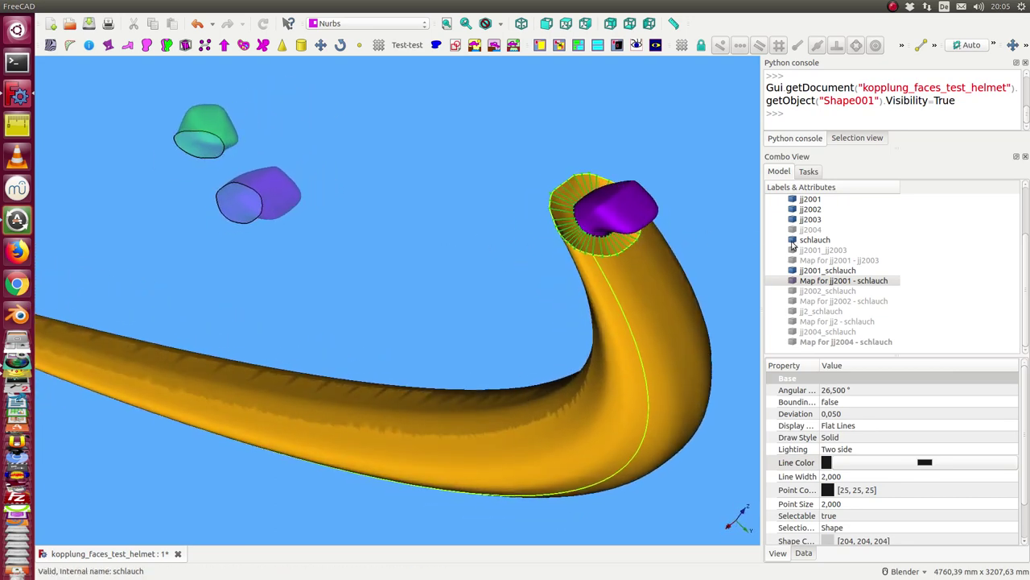
pyautogui.click(813, 271)
pyautogui.press('space')
pyautogui.click(813, 280)
pyautogui.press('space')
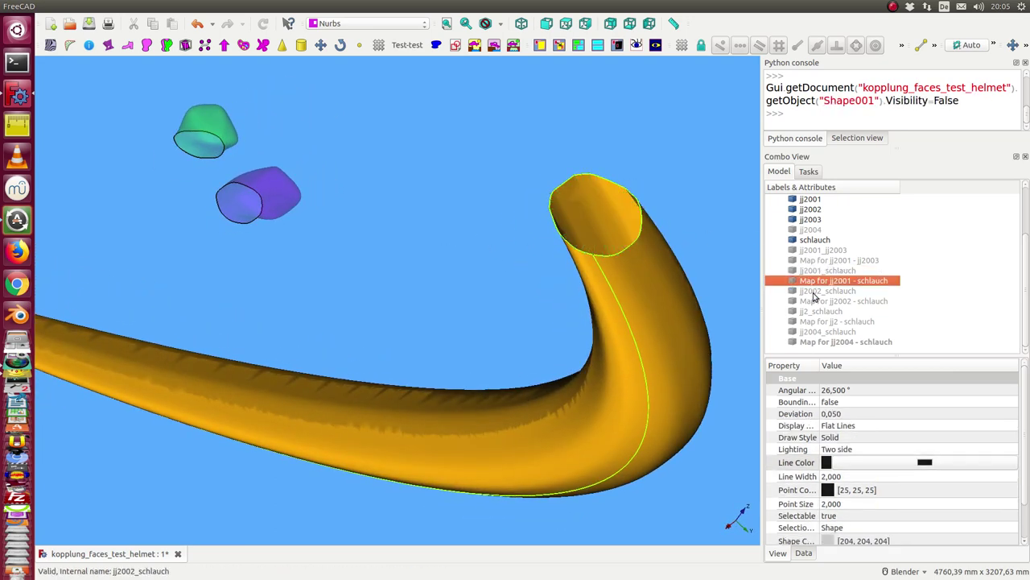
# - Show Map for jj2002 - schlauch, restore Map for jj2001 - schlauch, and hide jj2002_schlauch
pyautogui.click(814, 290)
pyautogui.press('space')
pyautogui.click(822, 300)
pyautogui.press('space')
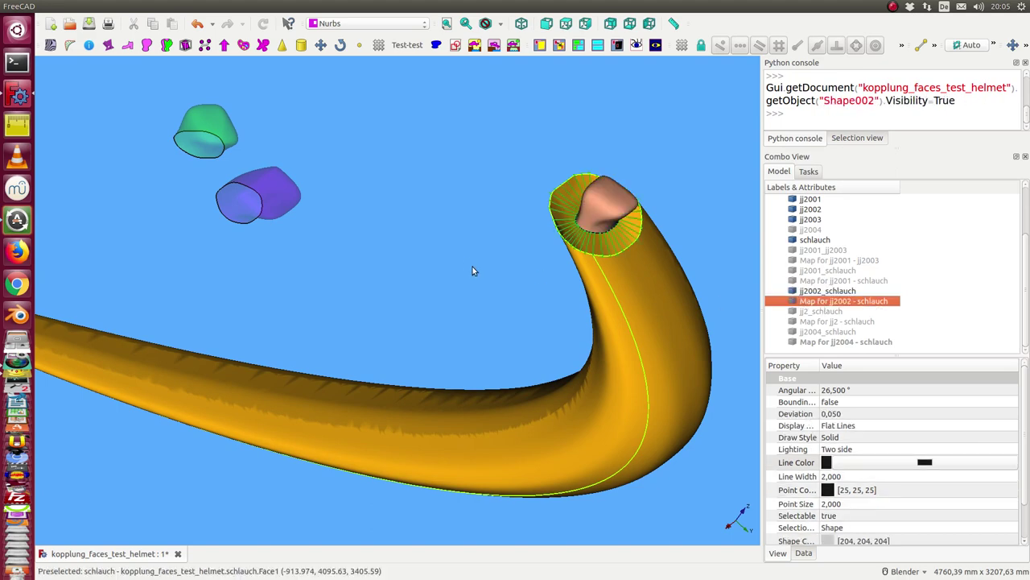
pyautogui.moveTo(472, 266)
pyautogui.mouseDown(button='middle')
pyautogui.moveTo(526, 241)
pyautogui.moveTo(507, 315)
pyautogui.moveTo(471, 301)
pyautogui.moveTo(692, 281)
pyautogui.mouseUp(button='middle')
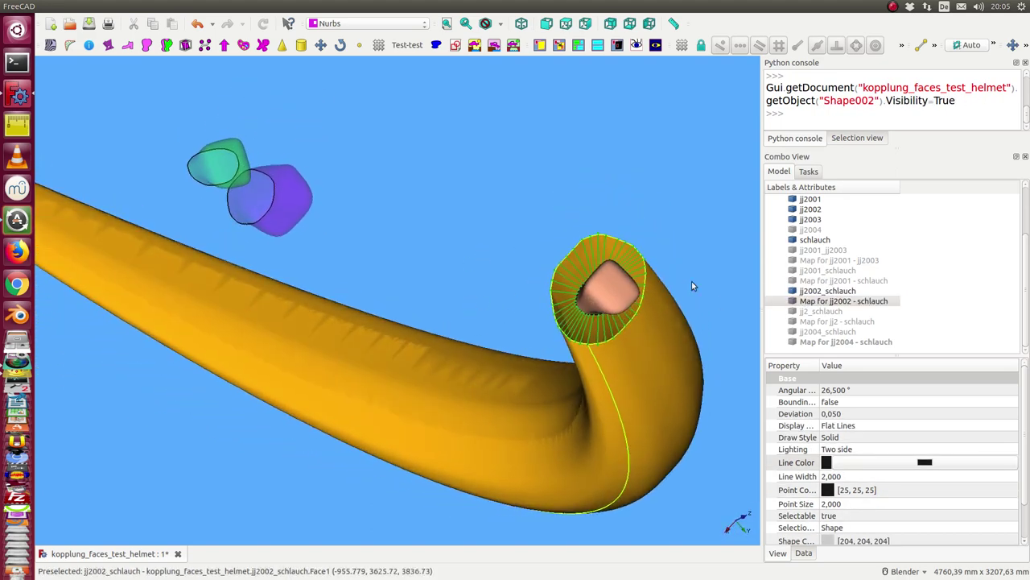
pyautogui.click(829, 282)
pyautogui.press('space')
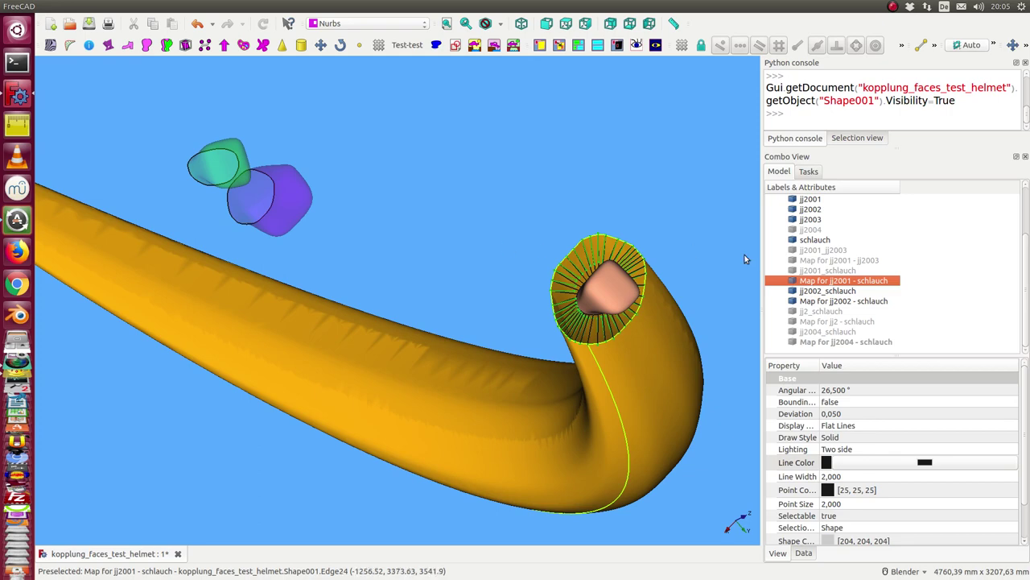
pyautogui.click(823, 292)
pyautogui.press('space')
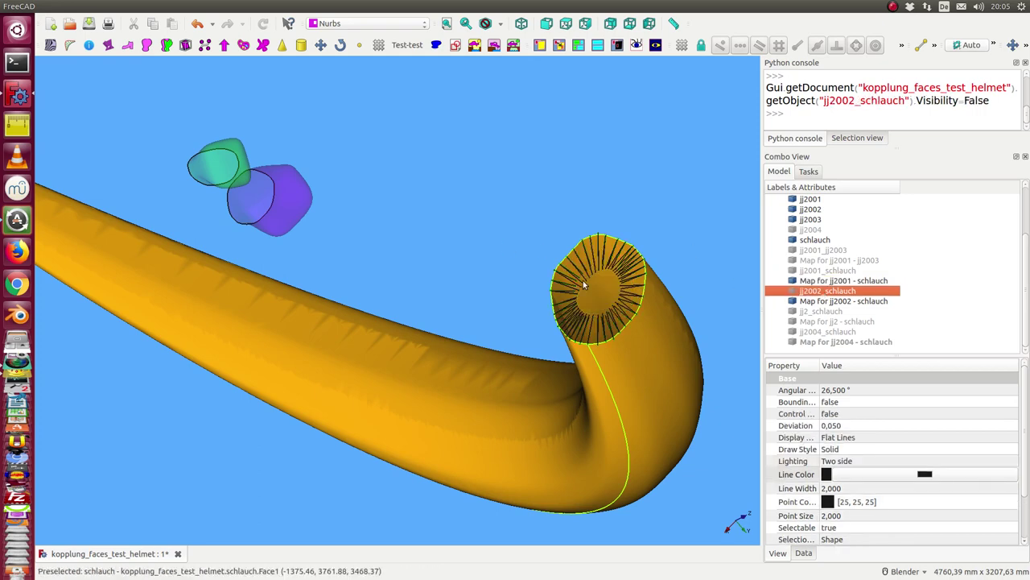
pyautogui.moveTo(494, 249)
pyautogui.mouseDown(button='middle')
pyautogui.moveTo(492, 230)
pyautogui.moveTo(547, 256)
pyautogui.mouseUp(button='middle')
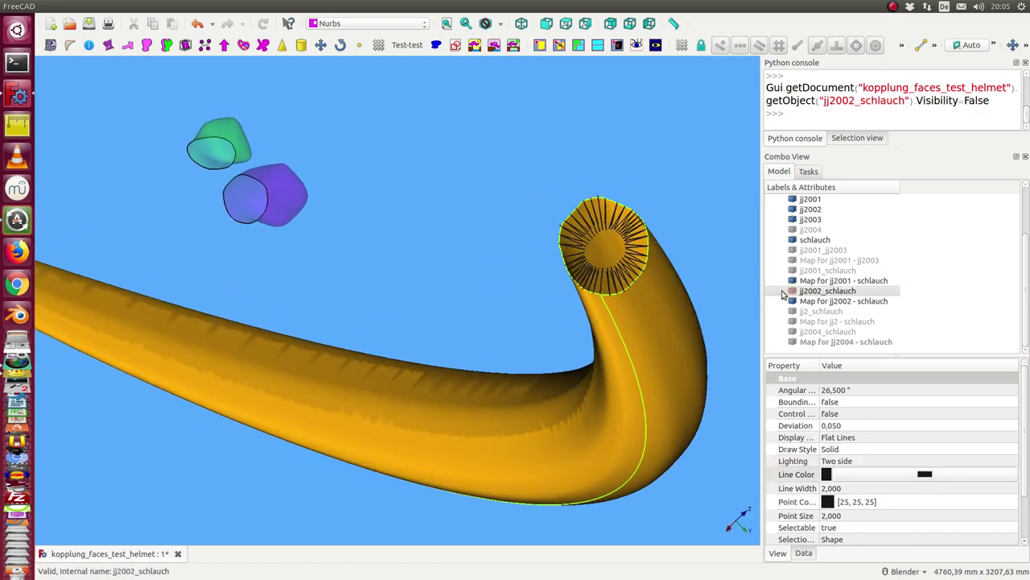
# - Show Map for jj2 - schlauch and orbit along the tube to its other end
pyautogui.click(821, 321)
pyautogui.press('space')
pyautogui.scroll(2, 519, 242)
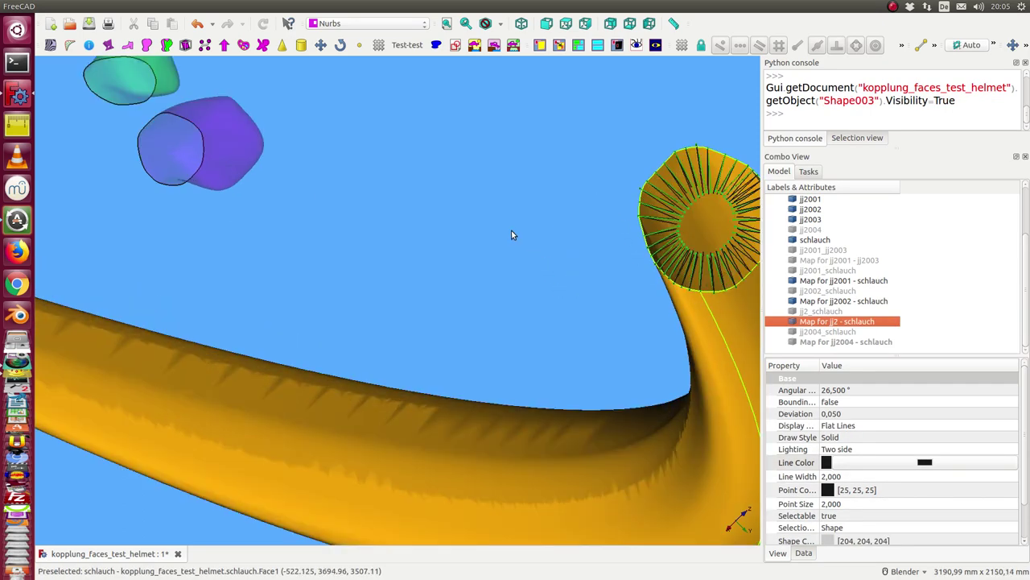
pyautogui.moveTo(514, 236)
pyautogui.mouseDown(button='middle')
pyautogui.moveTo(507, 192)
pyautogui.moveTo(495, 197)
pyautogui.mouseUp(button='middle')
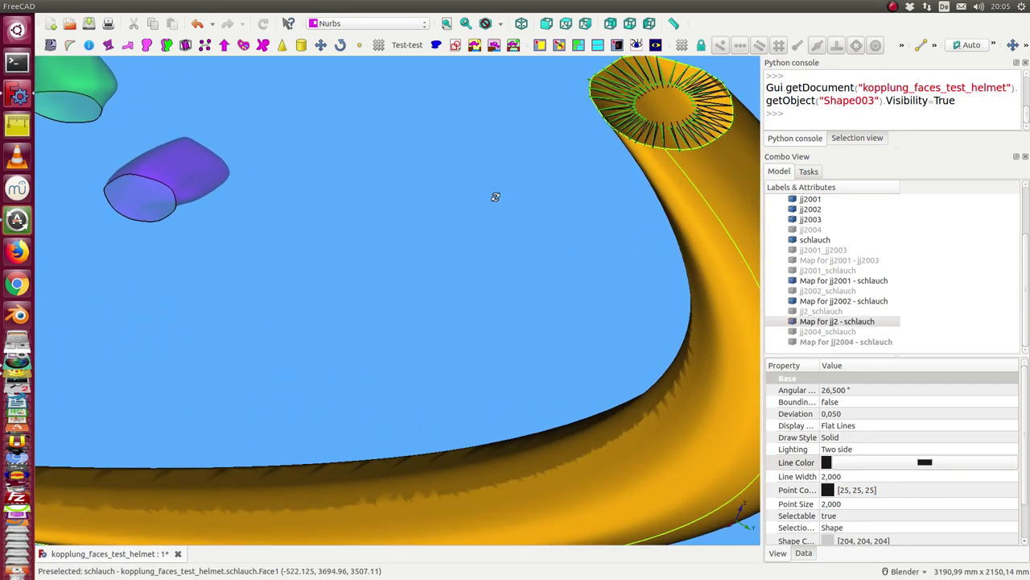
pyautogui.moveTo(347, 309)
pyautogui.mouseDown(button='middle')
pyautogui.moveTo(529, 219)
pyautogui.moveTo(528, 237)
pyautogui.moveTo(743, 138)
pyautogui.mouseUp(button='middle')
pyautogui.scroll(-1, 743, 138)
pyautogui.scroll(-1, 667, 122)
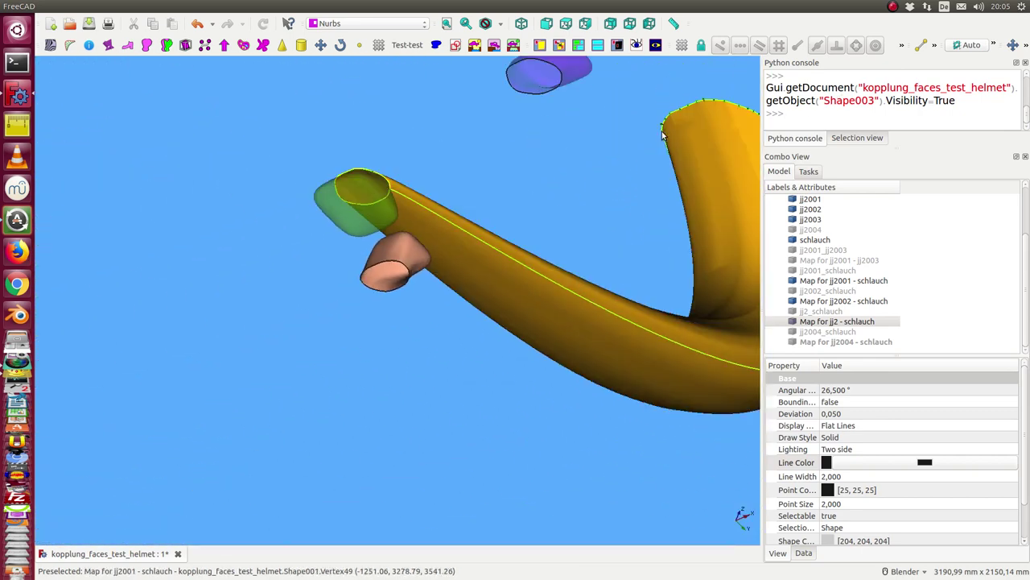
# - Hide the jj2003 connector and zoom out to see the whole tube
pyautogui.click(807, 220)
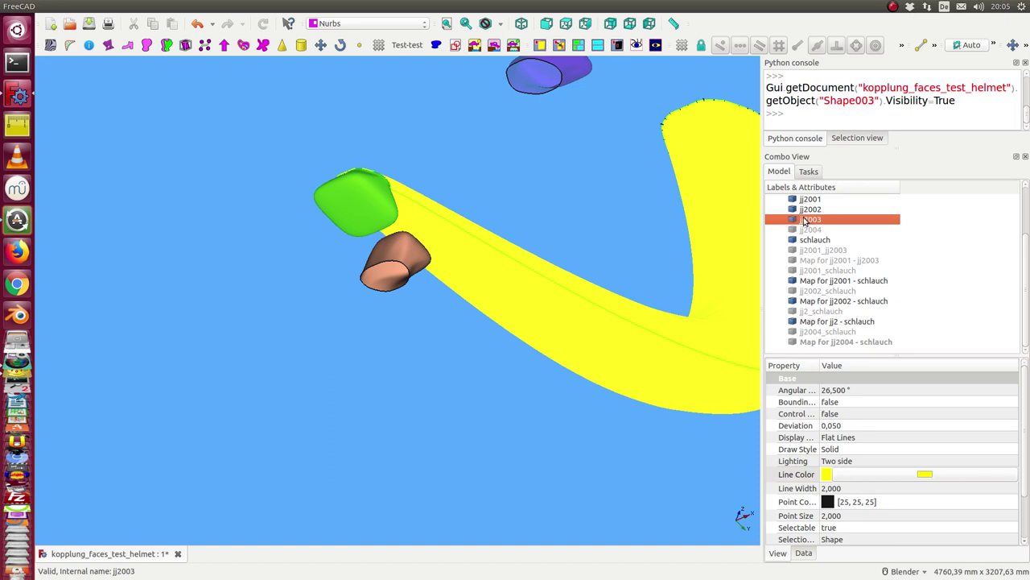
pyautogui.press('space')
pyautogui.moveTo(735, 212); pyautogui.dragTo(550, 237, button='middle')
pyautogui.scroll(-3, 547, 242)
pyautogui.scroll(-1, 547, 243)
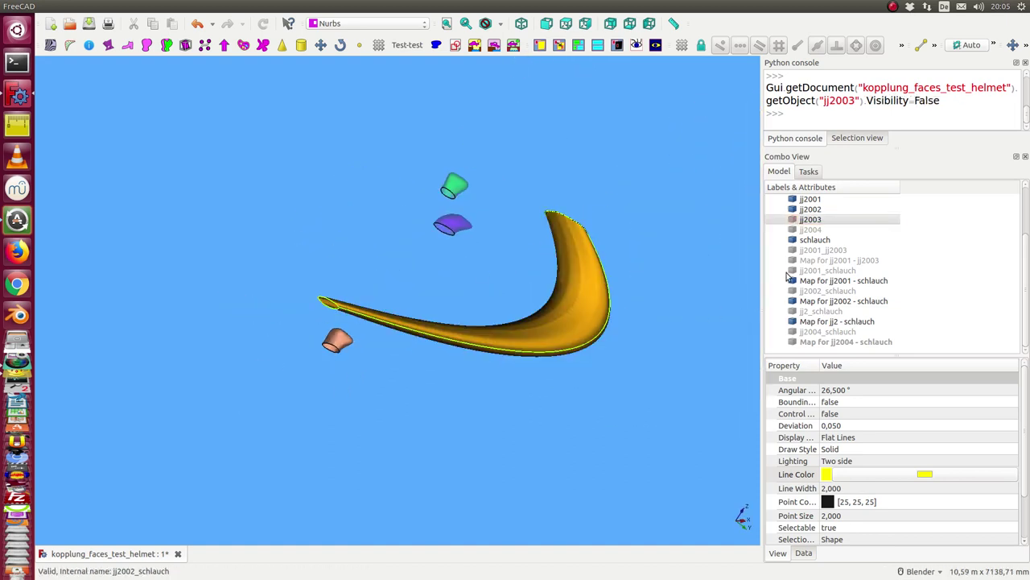
# - Show the jj2004 connector and the Map for jj2004 - schlauch surface
pyautogui.click(807, 231)
pyautogui.press('space')
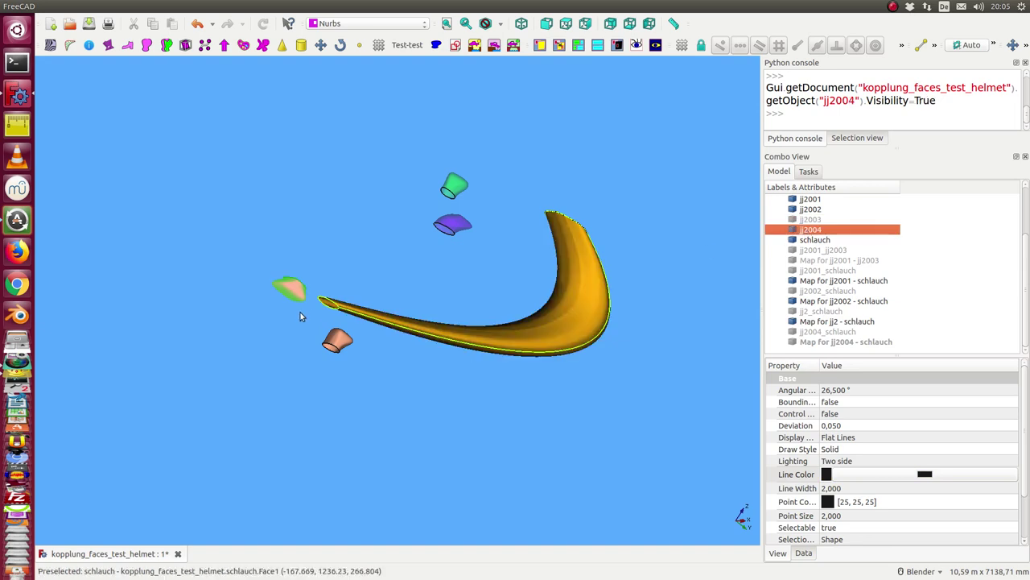
pyautogui.scroll(3, 306, 288)
pyautogui.click(307, 287)
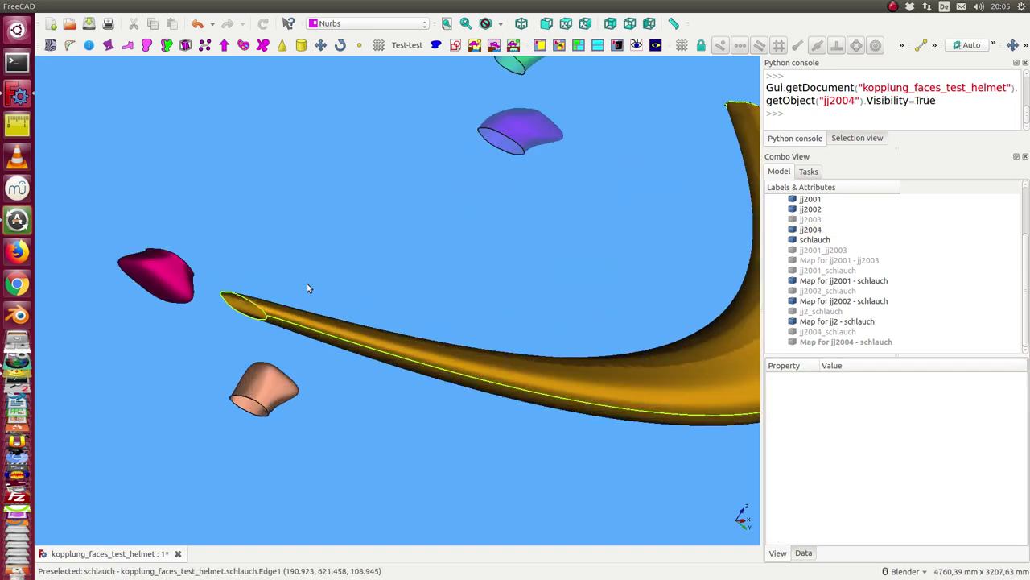
pyautogui.click(815, 343)
pyautogui.press('space')
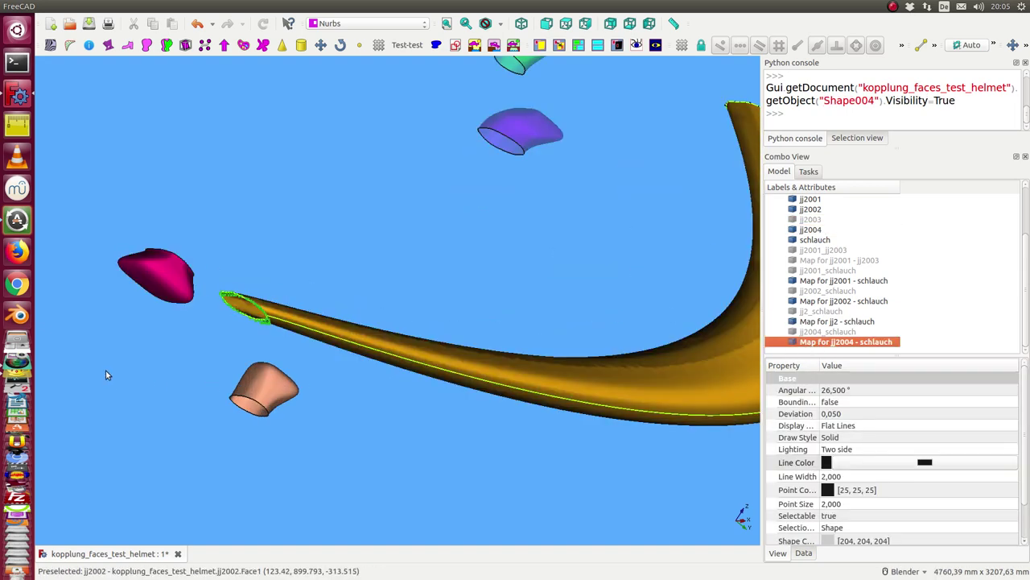
pyautogui.moveTo(106, 373)
pyautogui.mouseDown(button='middle')
pyautogui.moveTo(182, 336)
pyautogui.moveTo(272, 317)
pyautogui.moveTo(295, 366)
pyautogui.mouseUp(button='middle')
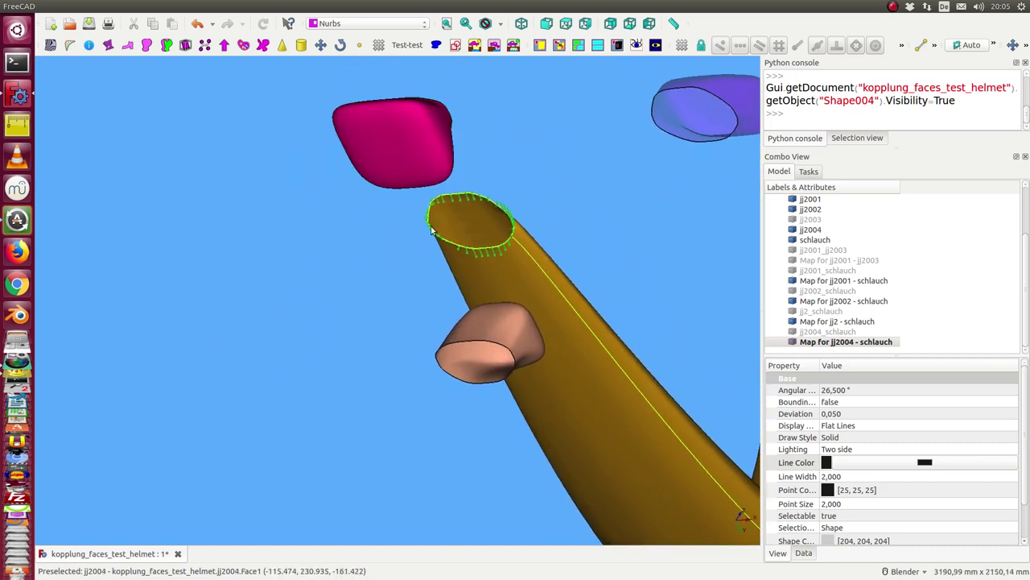
# - Show the jj2004_schlauch piece and orbit around the tube's thin docked end
pyautogui.click(811, 330)
pyautogui.press('space')
pyautogui.moveTo(674, 263)
pyautogui.mouseDown(button='middle')
pyautogui.moveTo(546, 256)
pyautogui.moveTo(574, 257)
pyautogui.mouseUp(button='middle')
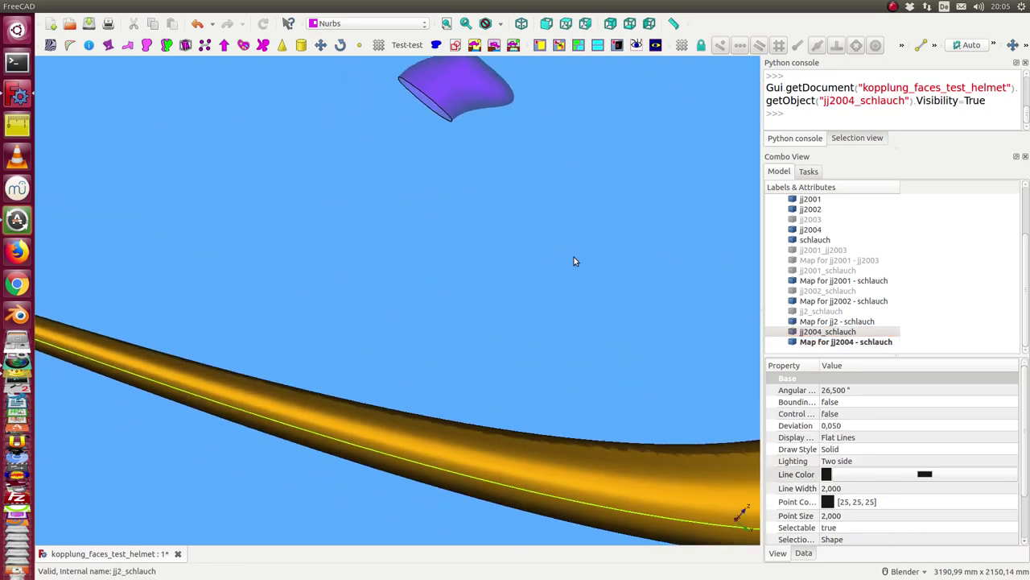
pyautogui.scroll(-3, 574, 257)
pyautogui.moveTo(489, 262)
pyautogui.keyDown('shift'); pyautogui.mouseDown(button='middle')
pyautogui.moveTo(708, 260)
pyautogui.moveTo(513, 290)
pyautogui.moveTo(469, 325)
pyautogui.moveTo(541, 233)
pyautogui.moveTo(488, 278)
pyautogui.mouseUp(button='middle'); pyautogui.keyUp('shift')
pyautogui.moveTo(195, 402); pyautogui.dragTo(315, 332, button='middle')
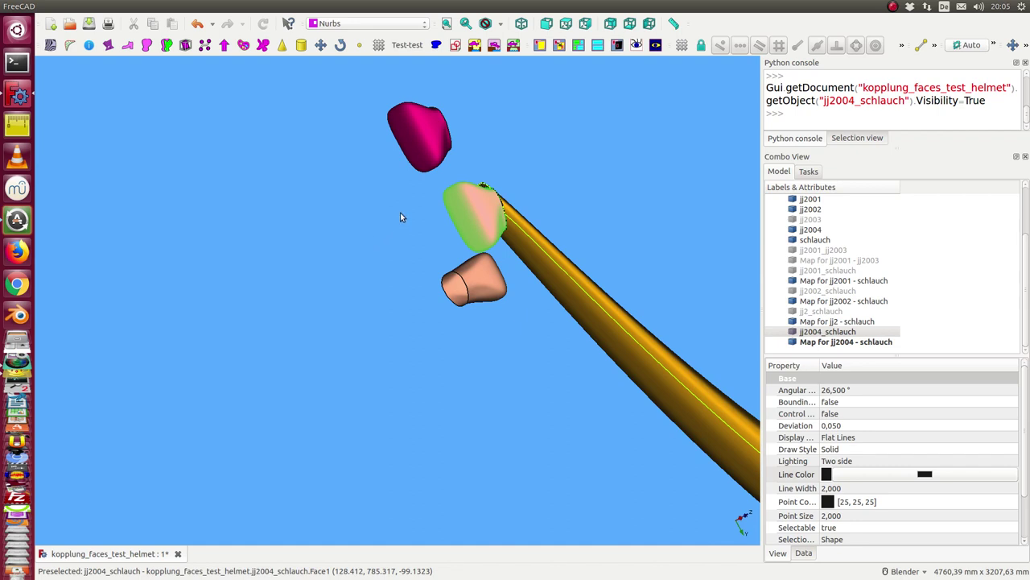
pyautogui.scroll(-2, 599, 223)
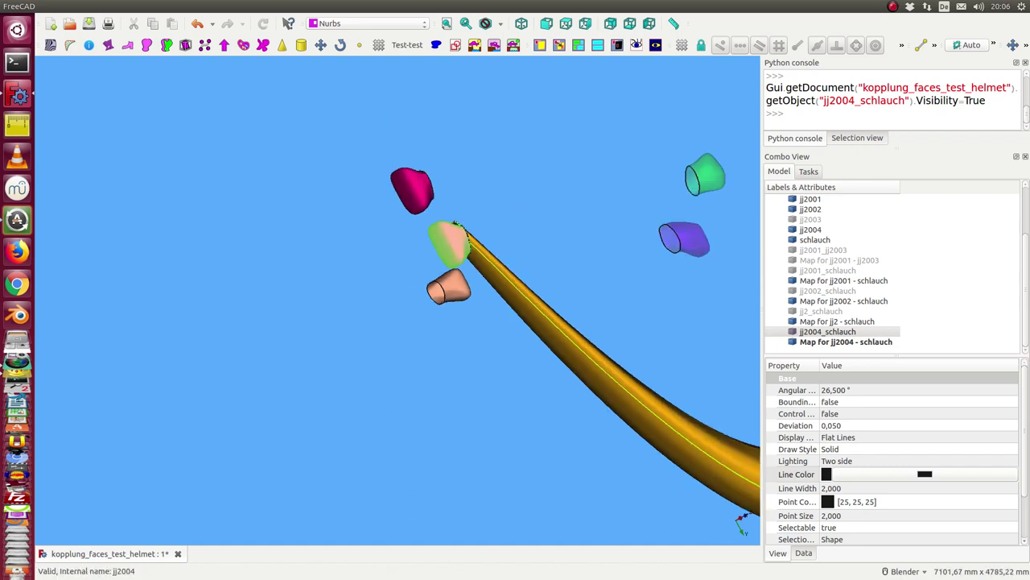